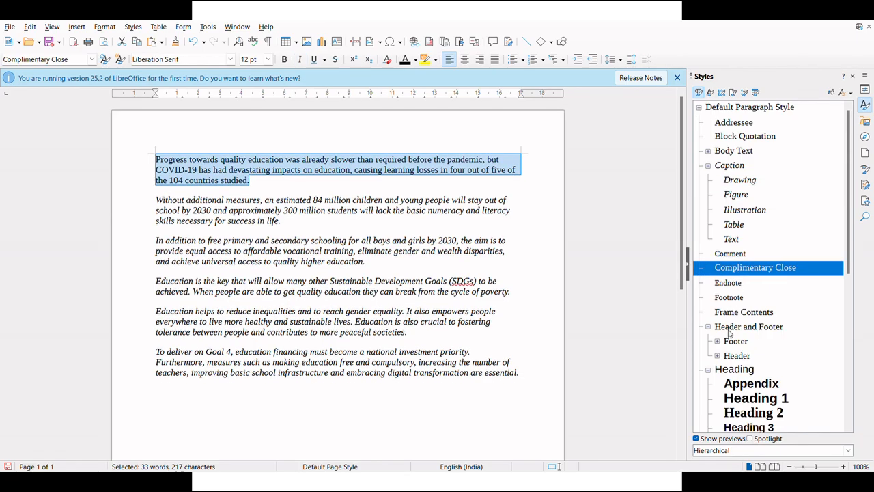
- Apply the Heading 3 paragraph style to the selected first paragraph
scroll(728, 338, "down", 3)
double_click(748, 296)
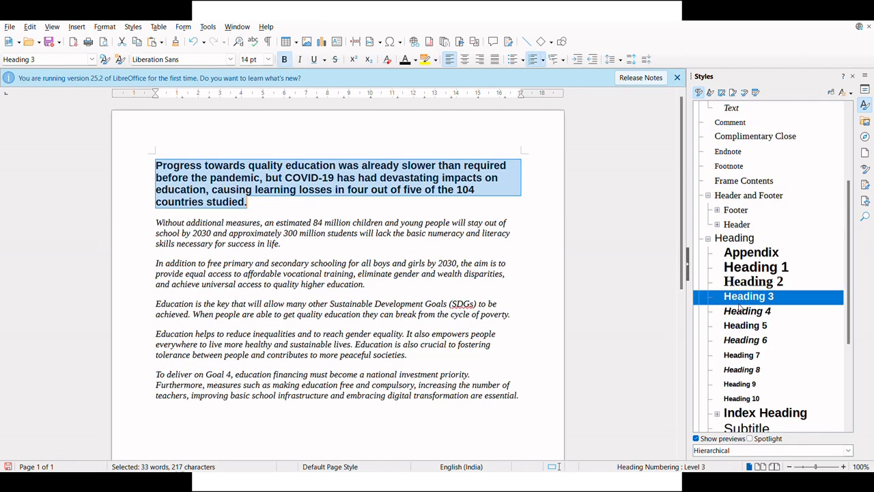
scroll(739, 301, "down", 3)
- Apply the Main Index Entry, Example, Emphasis and finally Placeholder character styles in turn to the word "basic" in the second paragraph
left_click(708, 93)
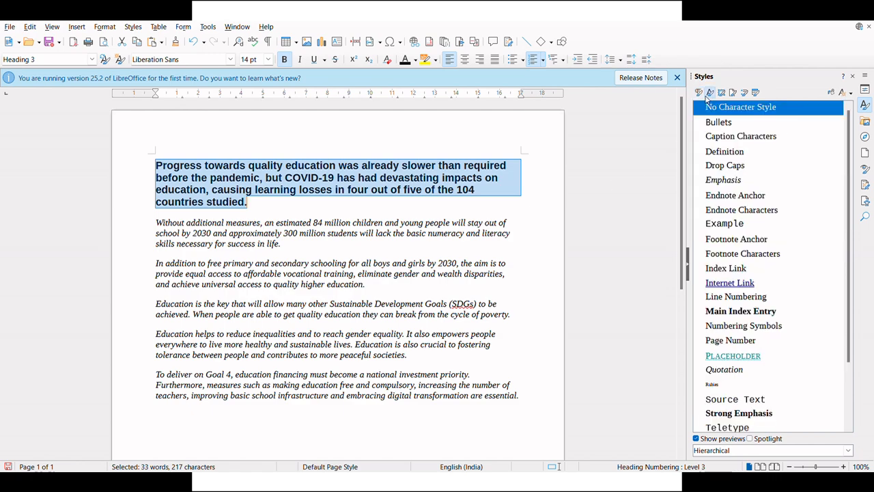
scroll(730, 229, "down", 3)
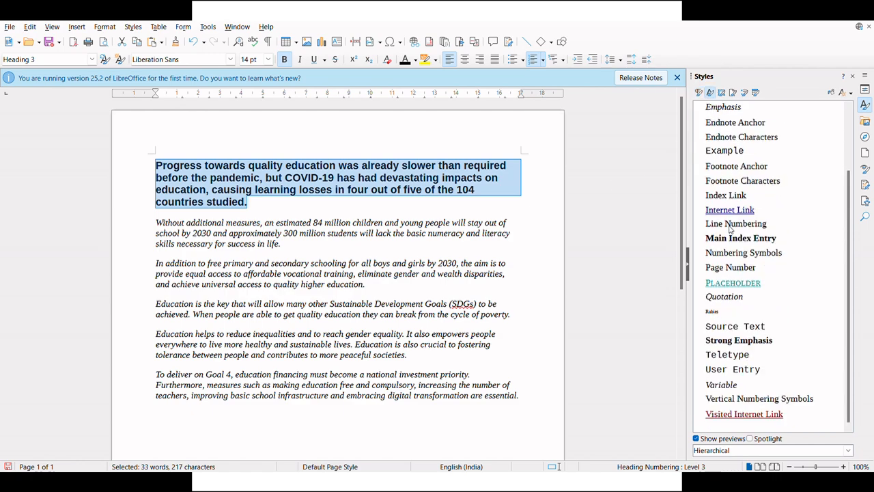
left_click(504, 249)
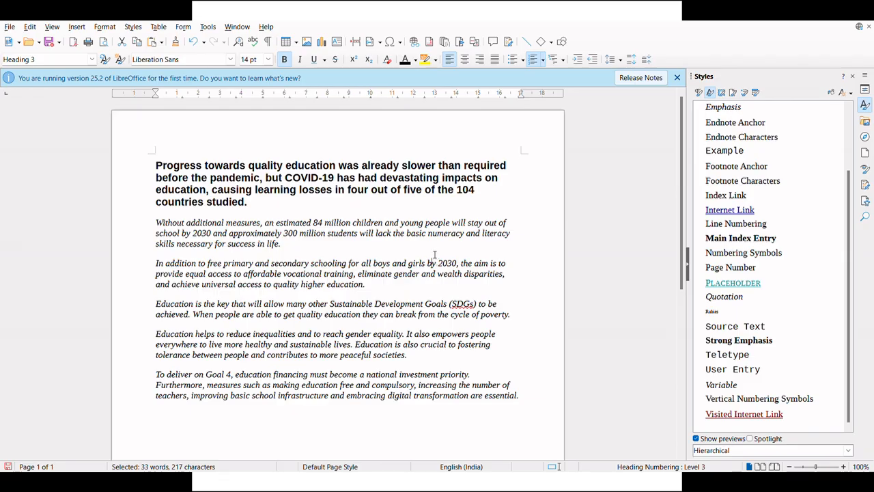
double_click(416, 232)
double_click(734, 239)
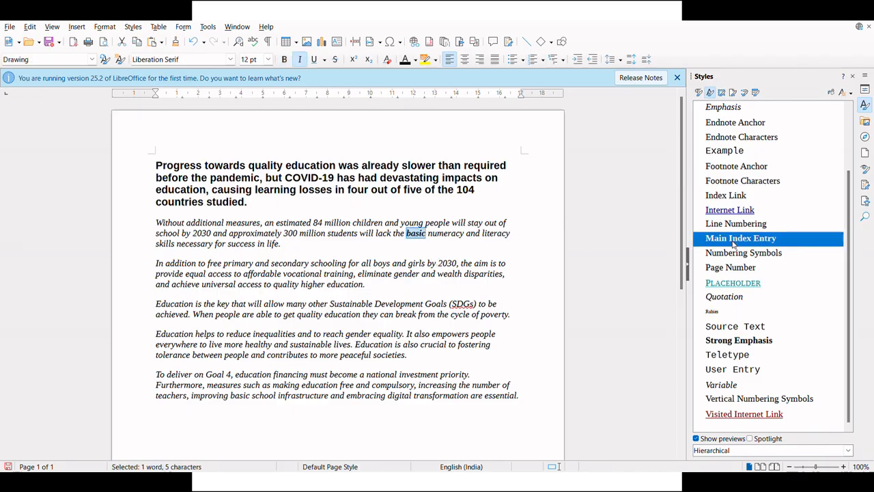
scroll(734, 225, "up", 3)
double_click(730, 224)
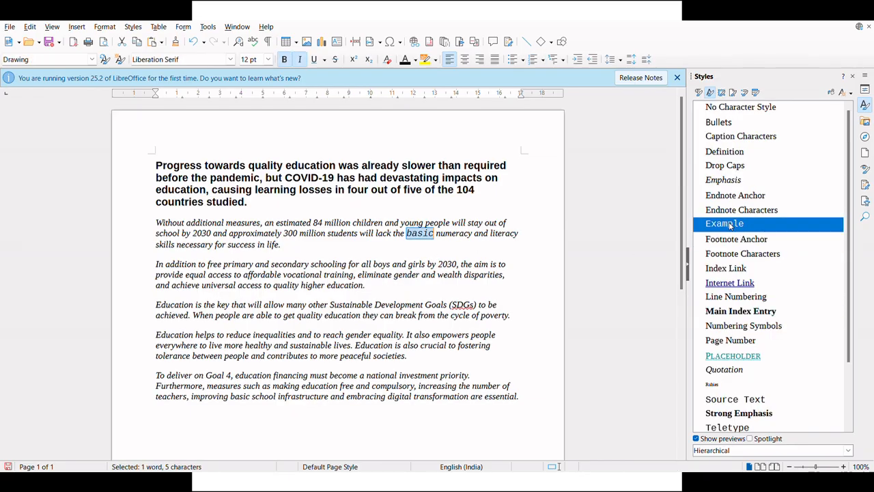
double_click(716, 172)
double_click(717, 179)
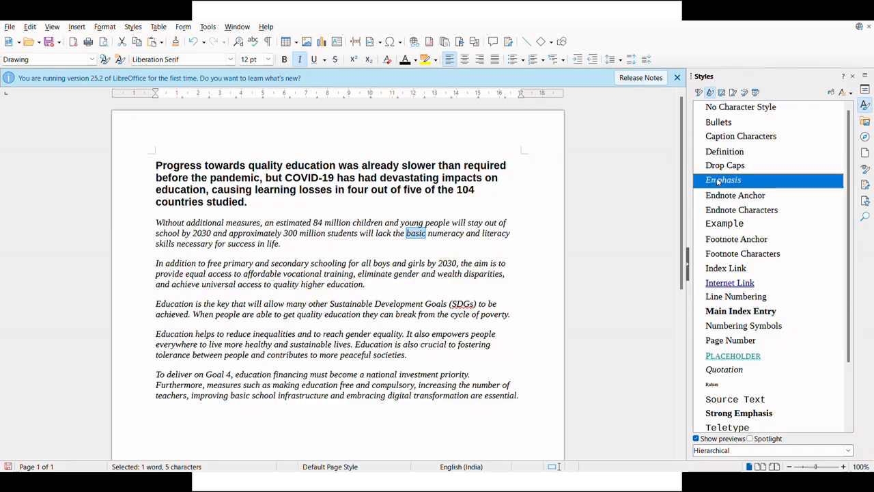
left_click(728, 312)
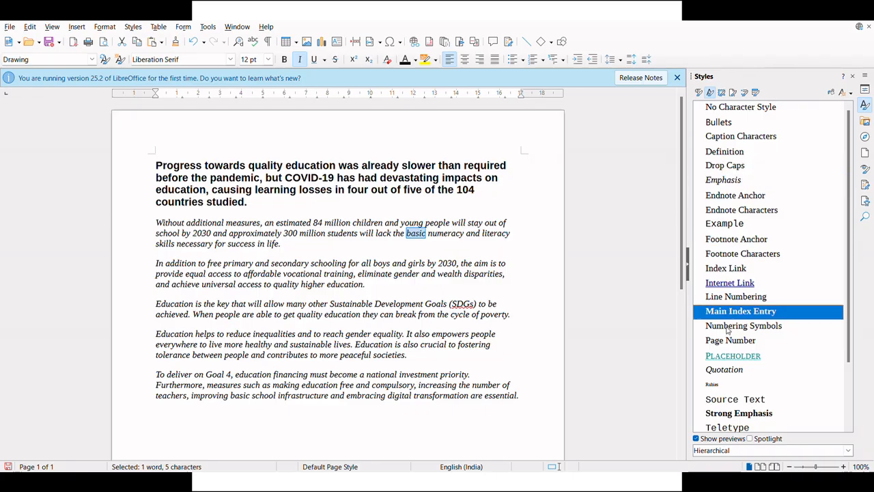
double_click(728, 355)
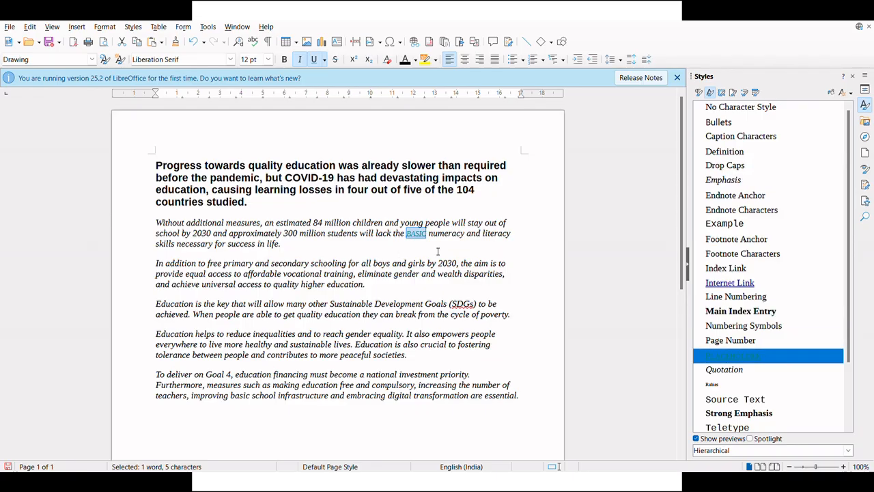
- Apply the Internet Link, Example and finally Numbering Symbols character styles in turn to the whole third paragraph
left_click_drag(156, 263, 374, 288)
double_click(729, 283)
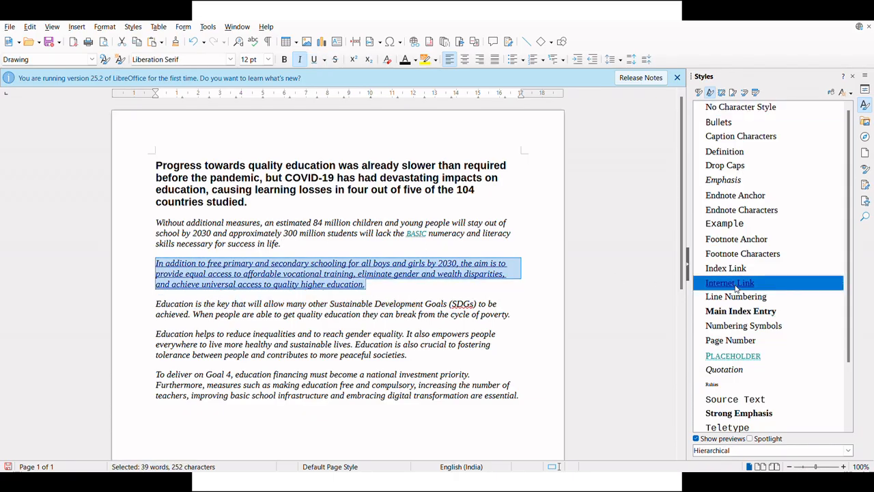
double_click(735, 226)
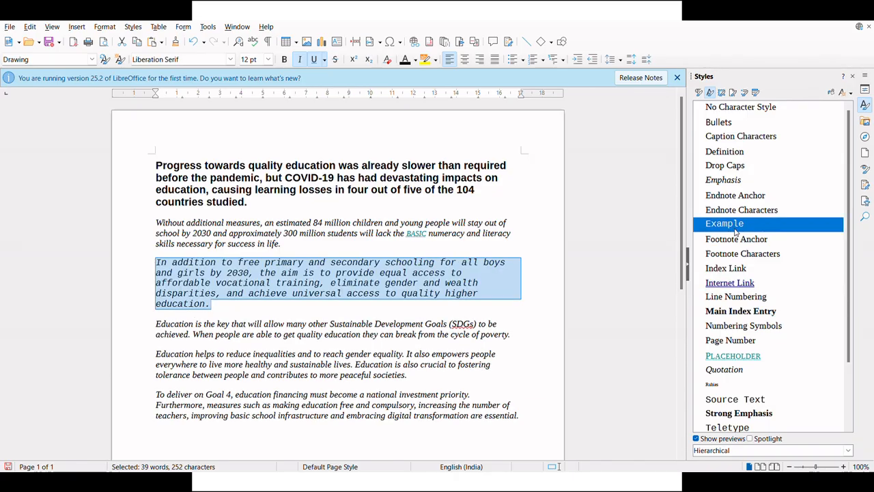
double_click(719, 326)
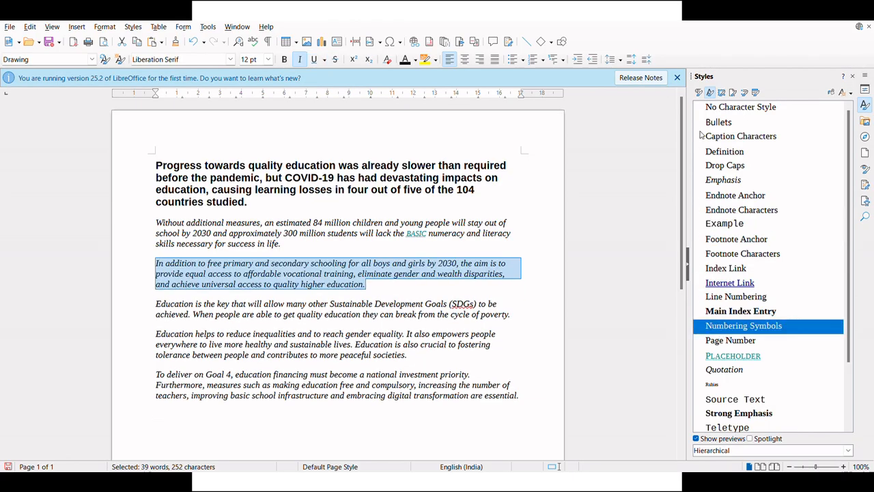
- View the list of paragraph styles and the list of frame styles, and deselect the third paragraph
left_click(698, 92)
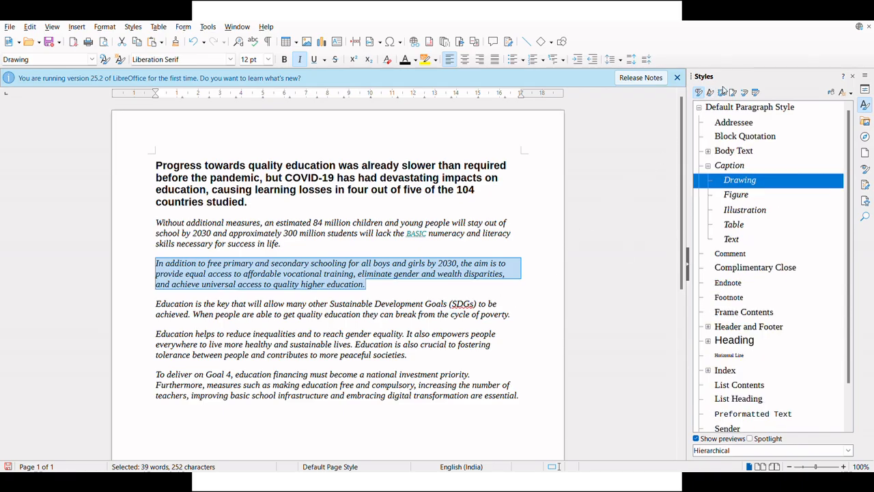
left_click(722, 93)
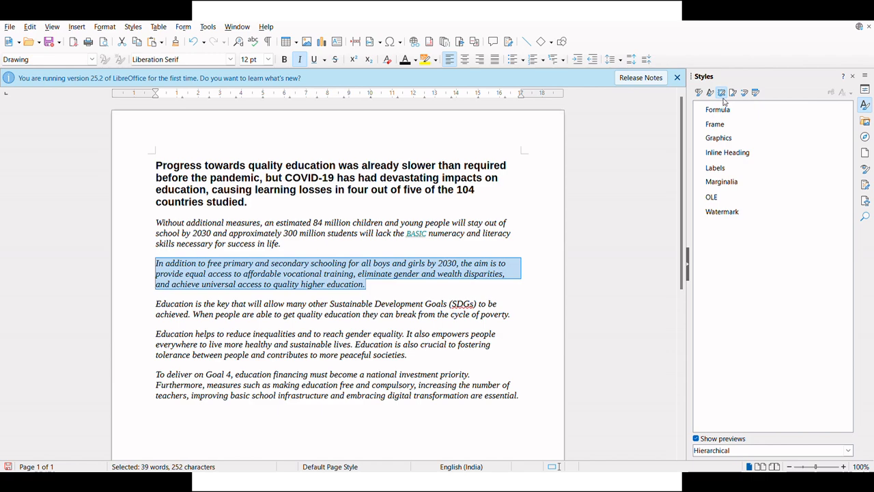
left_click(329, 268)
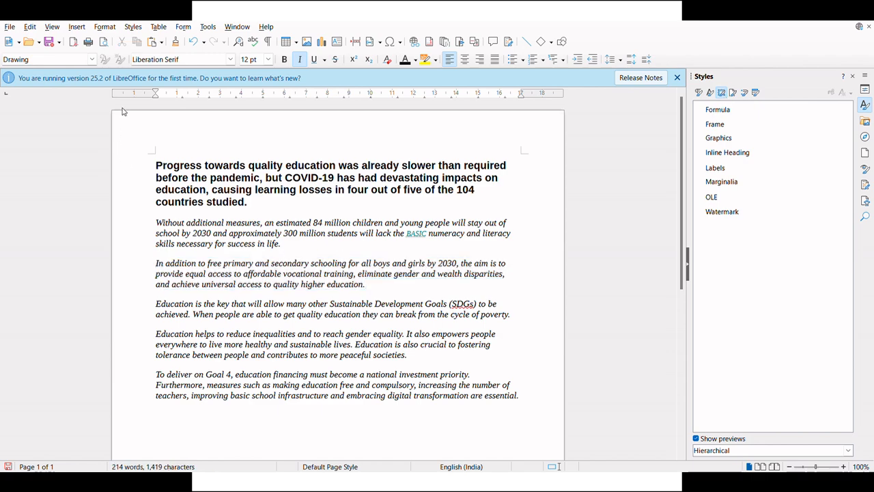
- Draw a text frame about 11.6 by 3.2 in size below the last paragraph
left_click(183, 161)
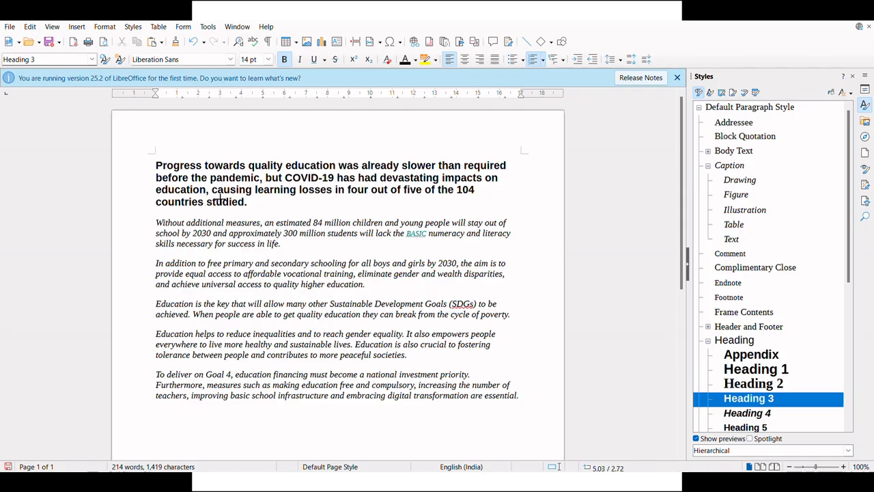
scroll(194, 285, "down", 2)
left_click_drag(191, 361, 442, 429)
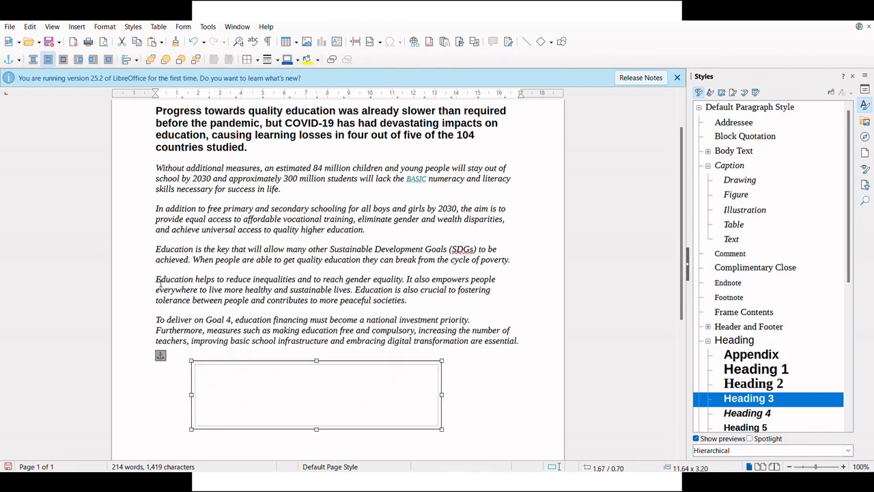
- Copy the paragraph starting "Education helps to reduce inequalities" into the empty text frame
left_click_drag(156, 279, 439, 304)
key("ctrl+c")
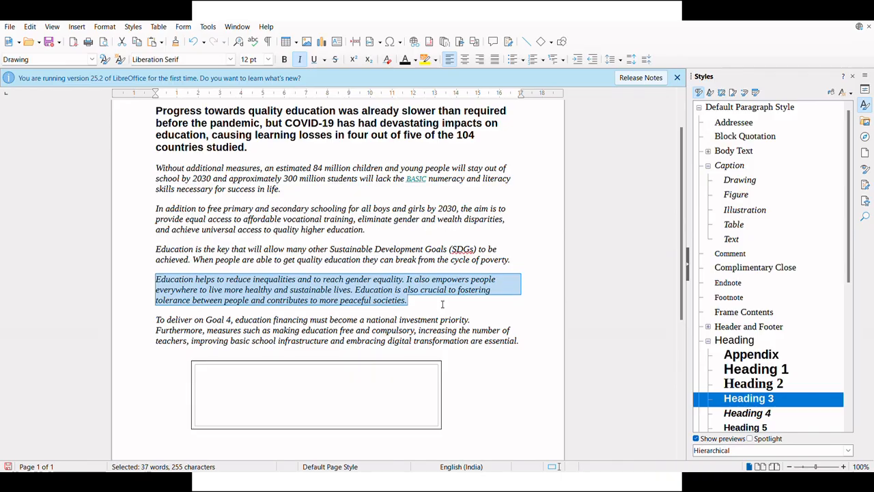
left_click(294, 388)
key("ctrl+v")
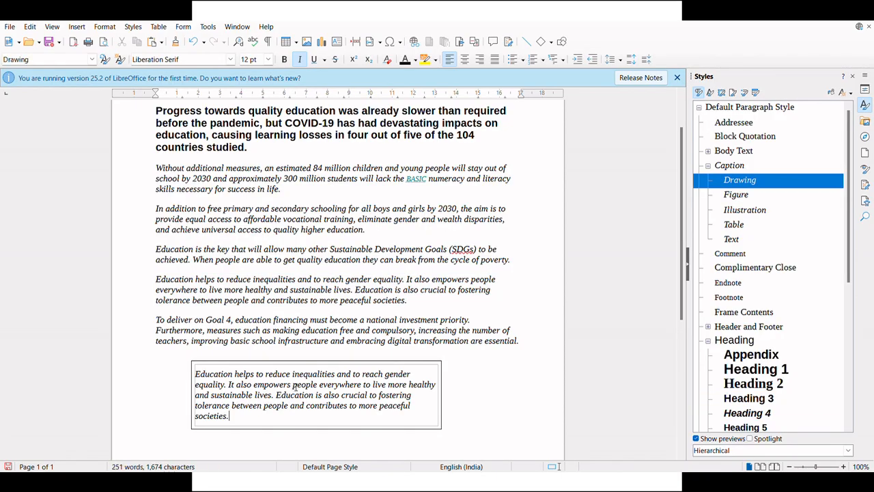
- Select the text frame and apply the Inline Heading, Labels, Marginalia and OLE frame styles to it in turn
left_click(721, 92)
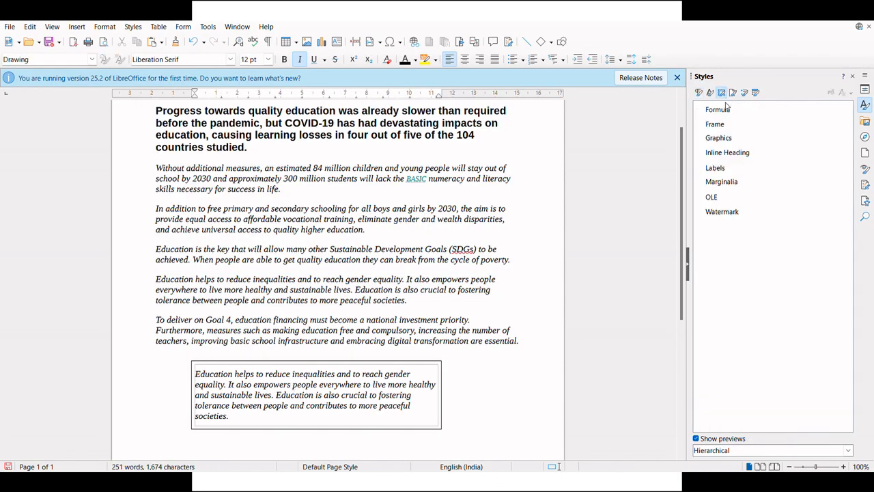
left_click(715, 124)
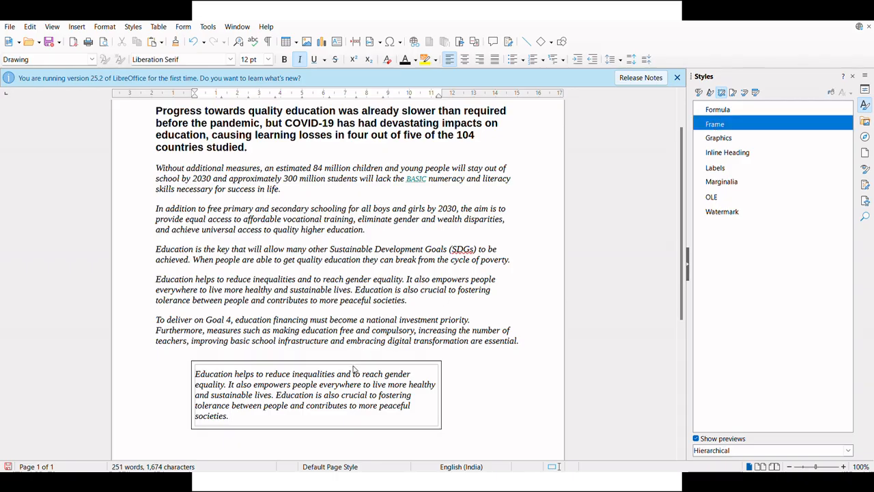
left_click(350, 361)
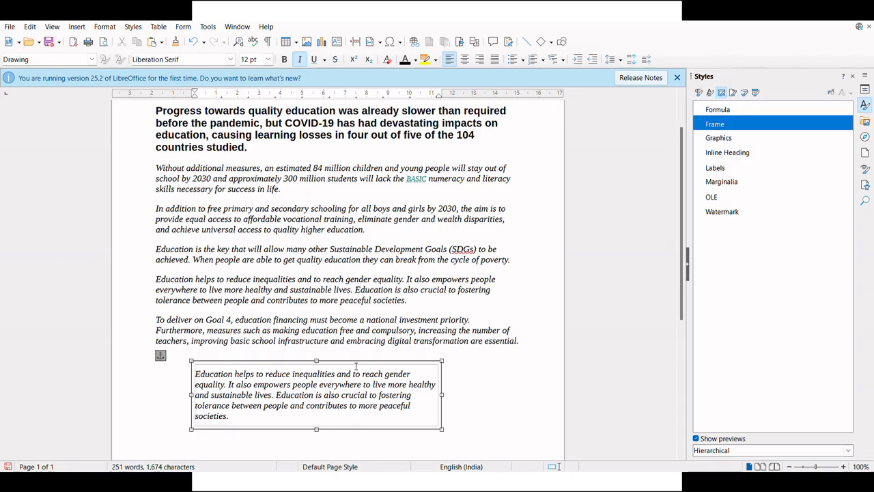
left_click(714, 152)
left_click(715, 166)
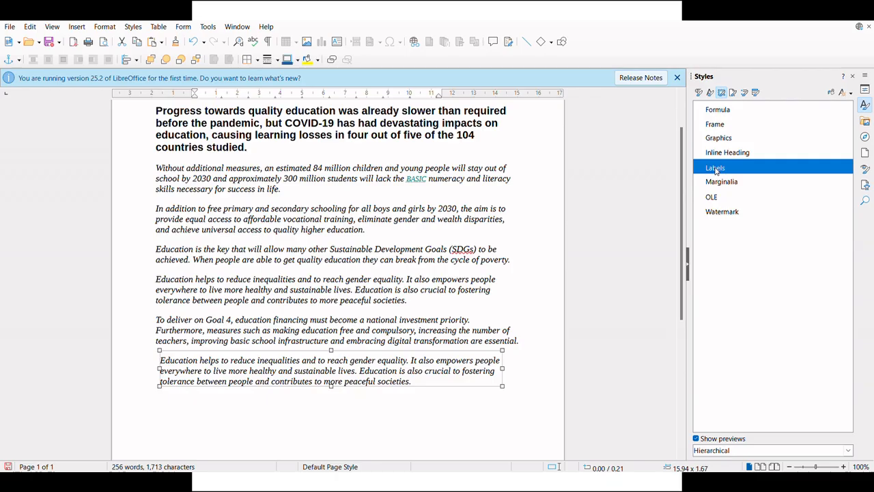
left_click(717, 182)
left_click(714, 196)
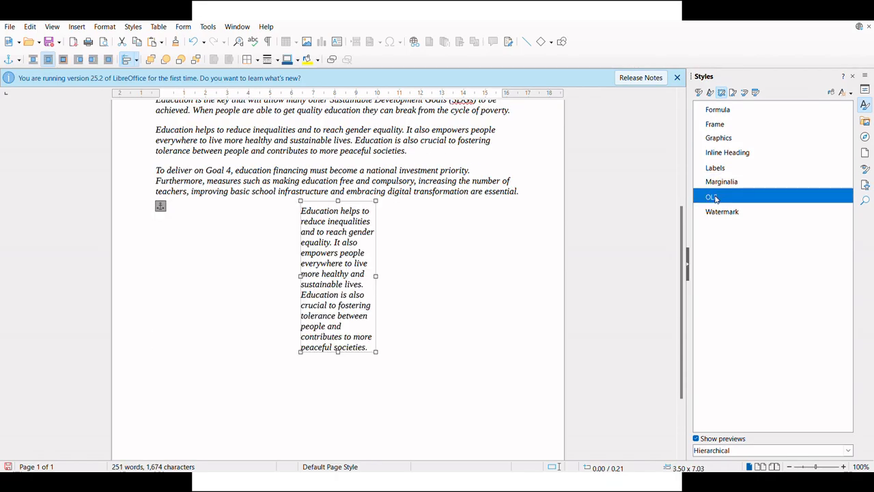
- Apply the Formula, Watermark and finally Frame styles in turn to the selected text frame
left_click(716, 111)
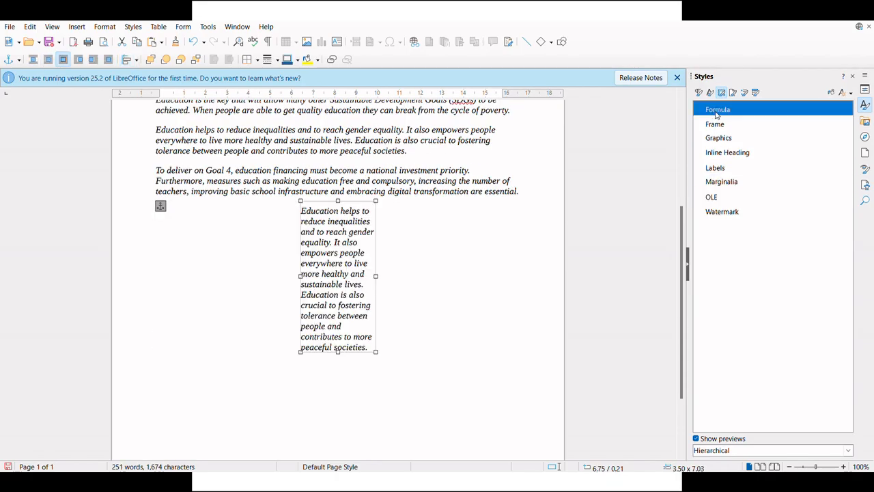
left_click(715, 213)
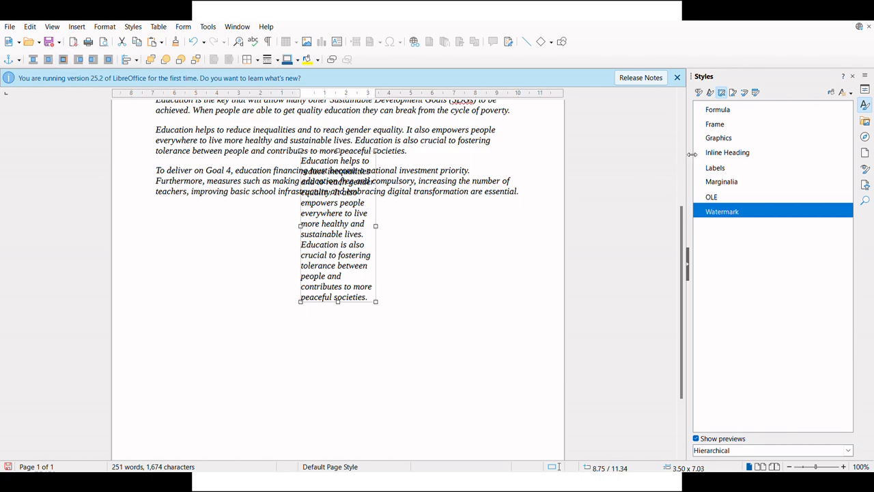
left_click(714, 125)
scroll(452, 305, "up", 5)
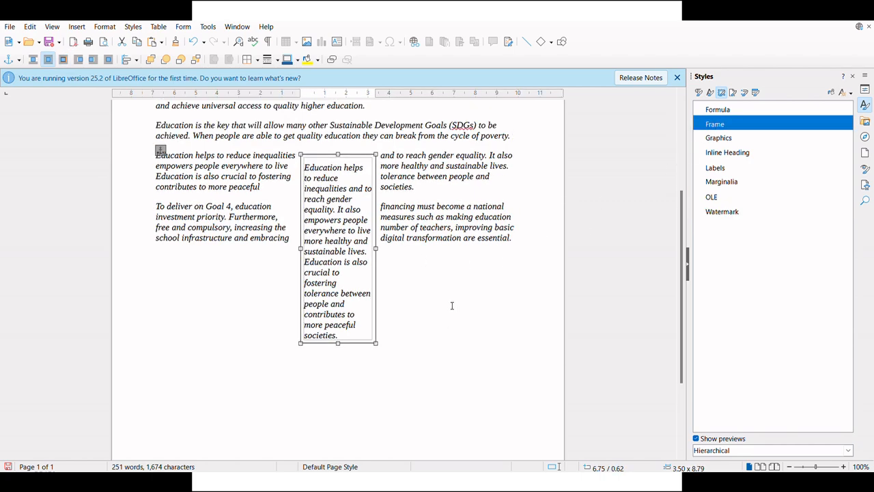
scroll(542, 267, "up", 1)
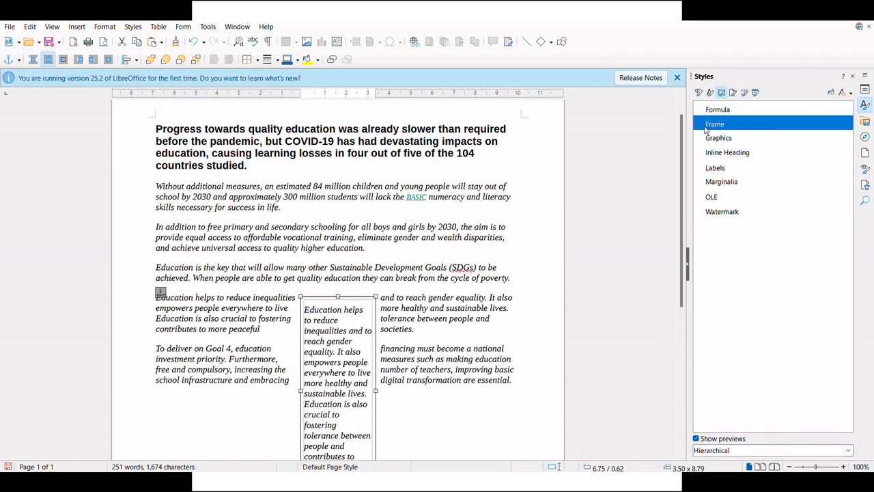
- List the page styles and zoom the document out to 55% to fit the whole page
left_click(733, 93)
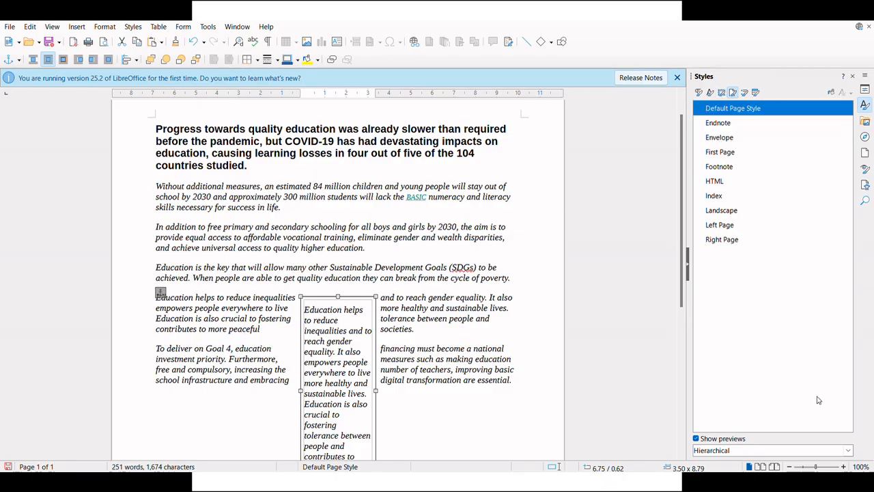
left_click(790, 466)
left_click(790, 466)
left_click(790, 466)
left_click(790, 466)
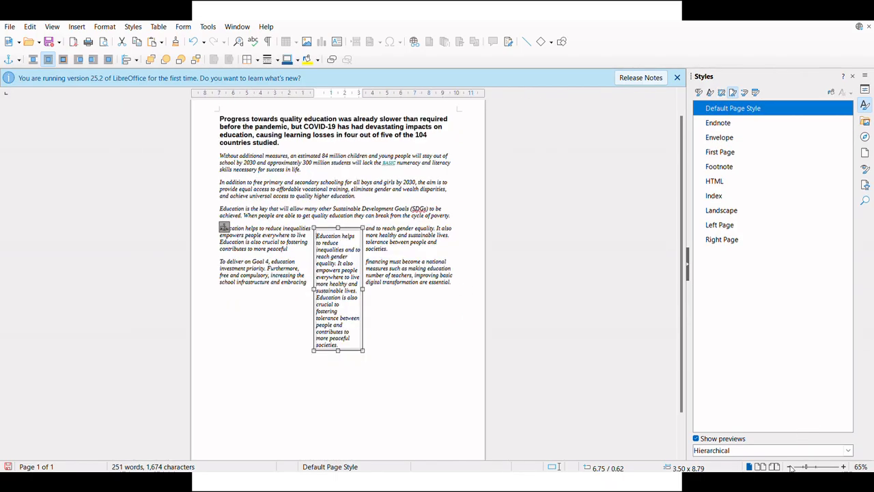
left_click(790, 466)
left_click(790, 466)
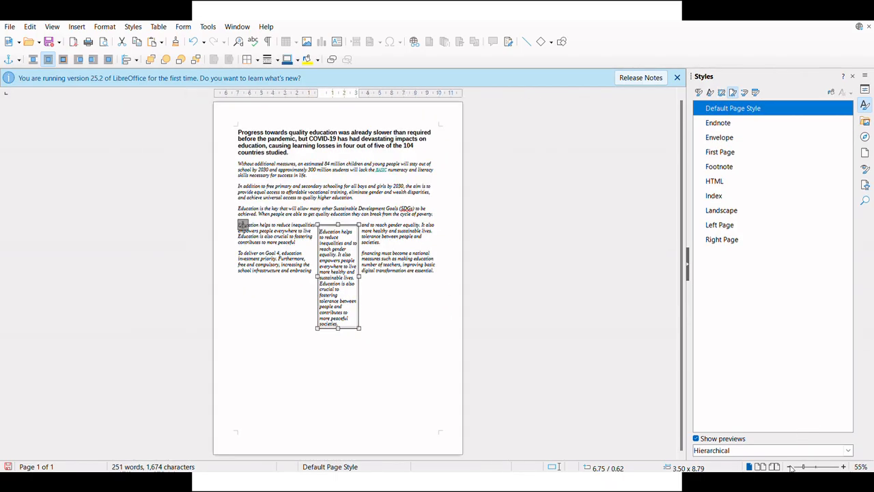
- Deselect the text frame and apply the Endnote, Envelope, First Page and Footnote page styles to the document in turn
left_click(722, 123)
left_click(723, 137)
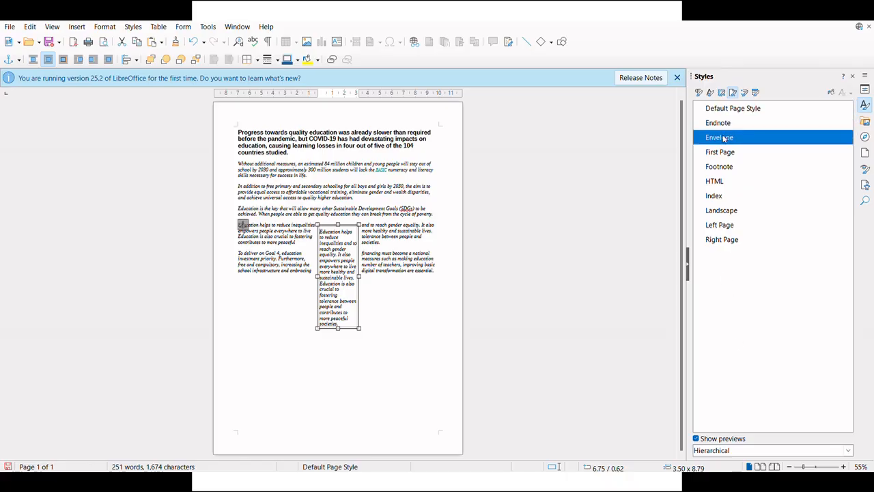
left_click(433, 332)
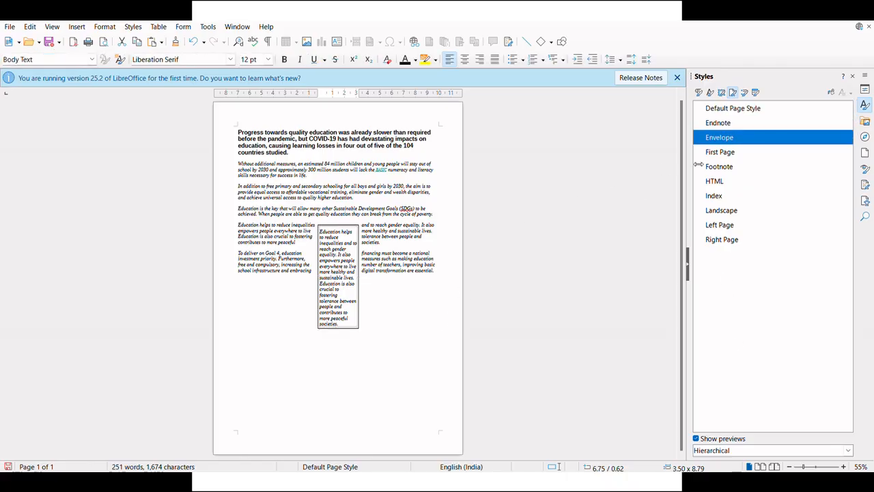
left_click(722, 124)
left_click(723, 137)
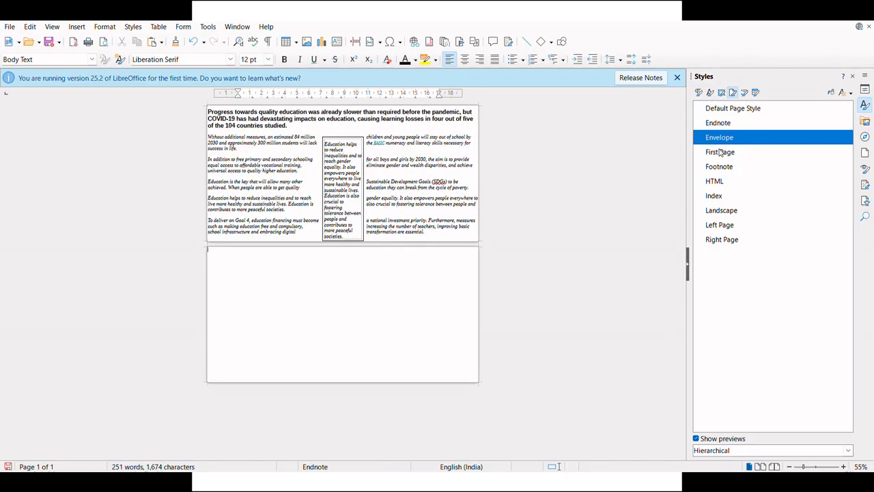
left_click(719, 152)
left_click(719, 167)
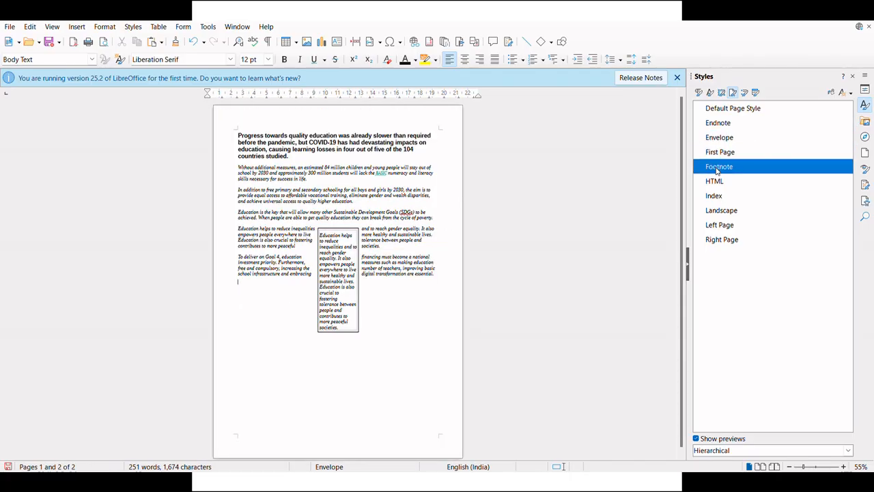
- Apply the HTML, Index, Landscape, Left Page and finally Right Page page styles to the document in turn
left_click(714, 183)
left_click(713, 197)
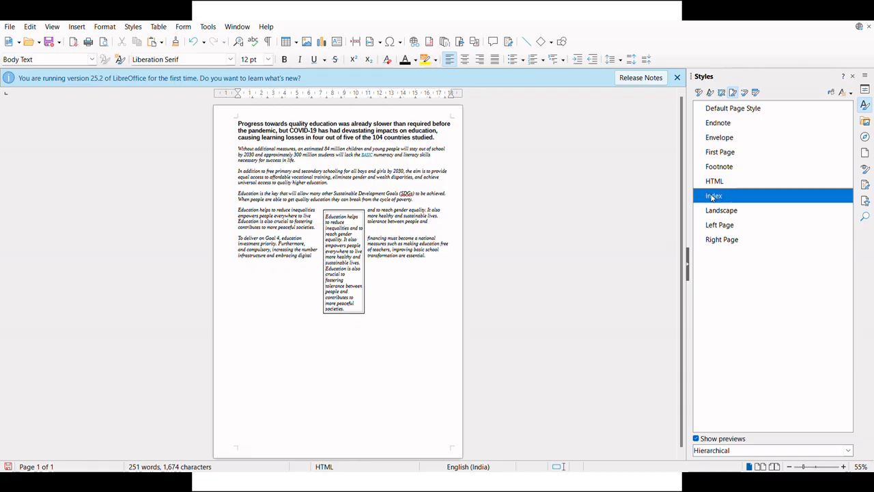
left_click(710, 213)
left_click(712, 225)
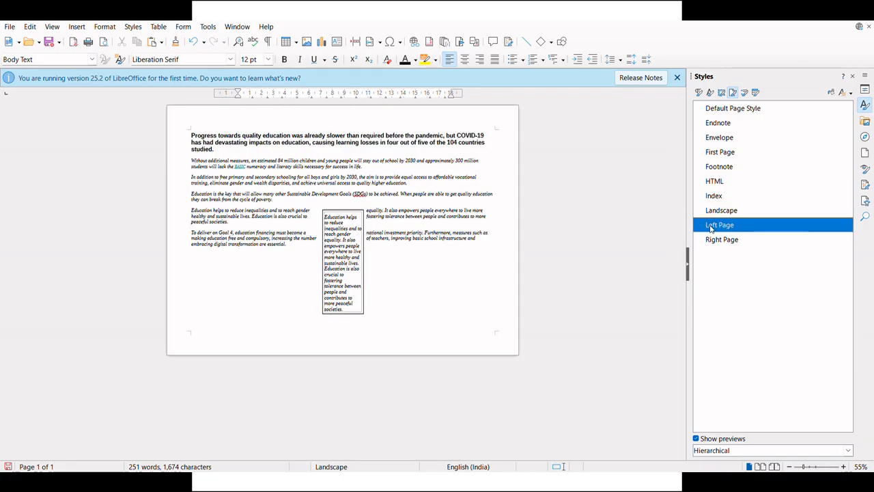
left_click(713, 240)
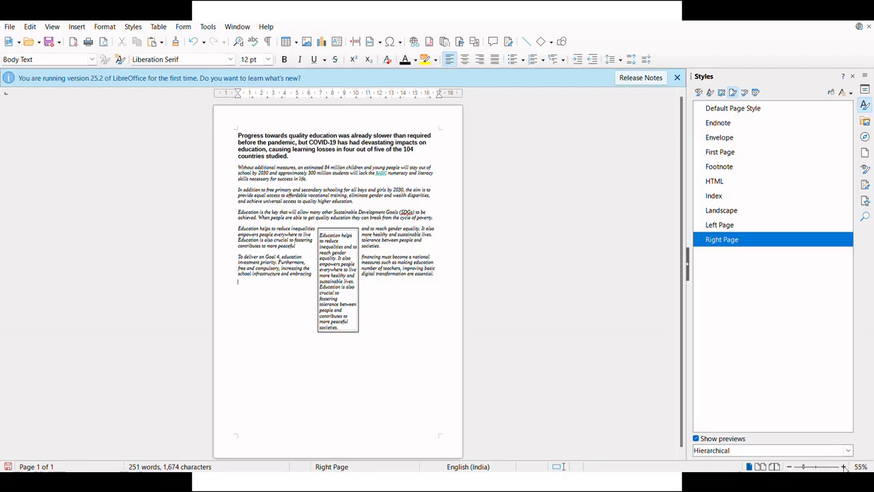
- Zoom the document in to 85% and show the available list styles
left_click(844, 467)
left_click(845, 466)
left_click(845, 466)
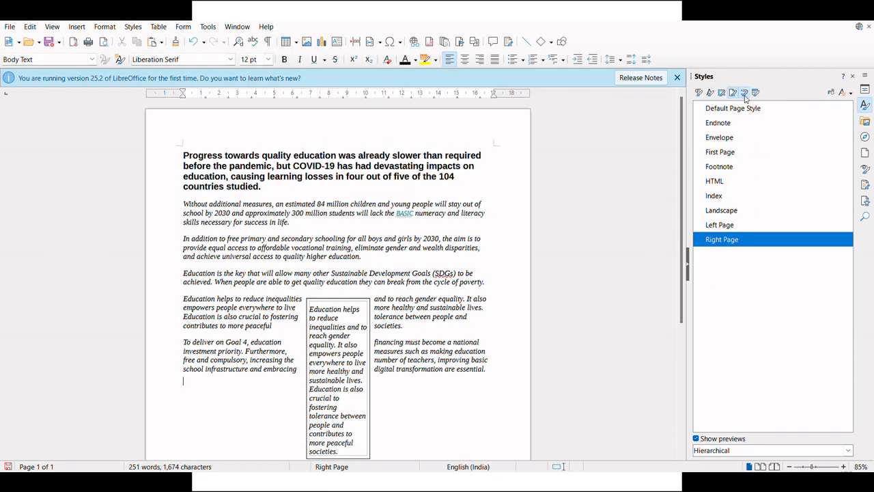
left_click(744, 94)
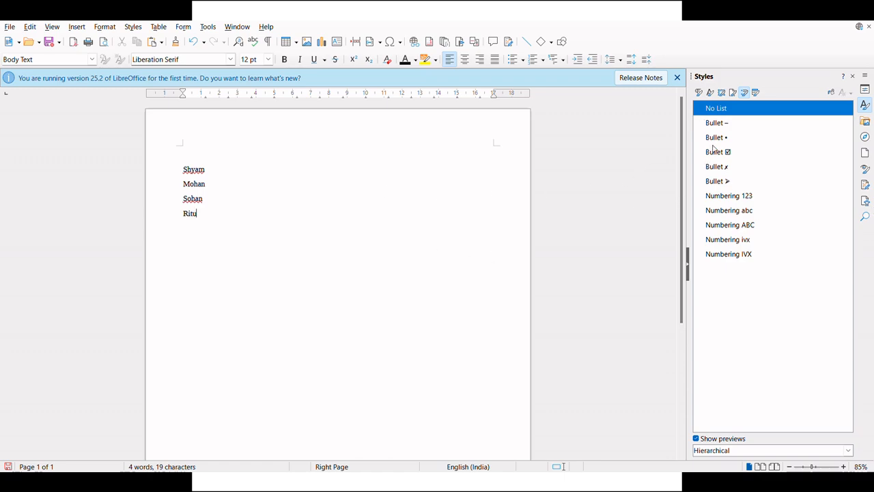
- Select the four lines of names and apply the Bullet –, Bullet •, Bullet ☑ and Bullet ✗ list styles in turn
left_click_drag(182, 169, 219, 221)
left_click(219, 221)
left_click_drag(183, 172, 215, 224)
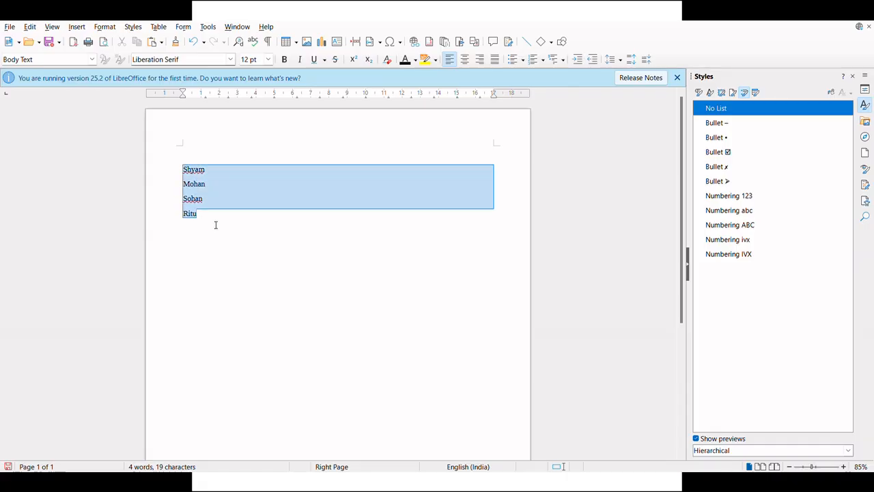
double_click(715, 125)
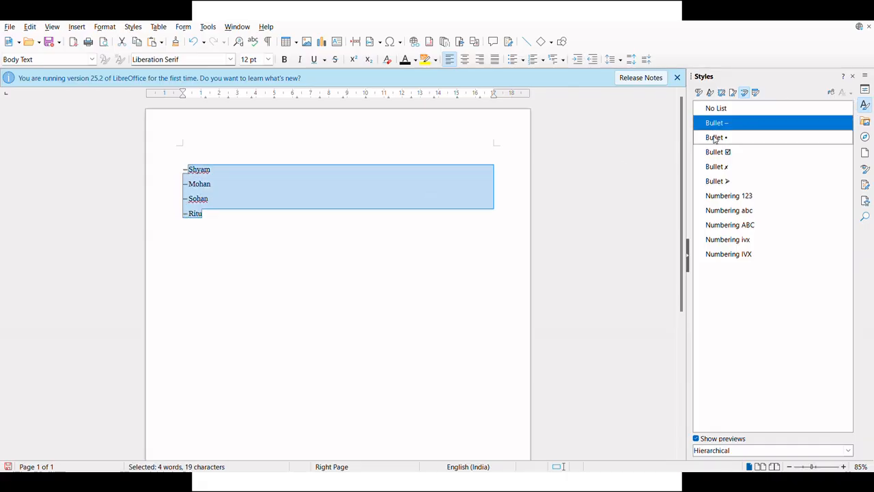
double_click(716, 138)
double_click(716, 151)
double_click(718, 167)
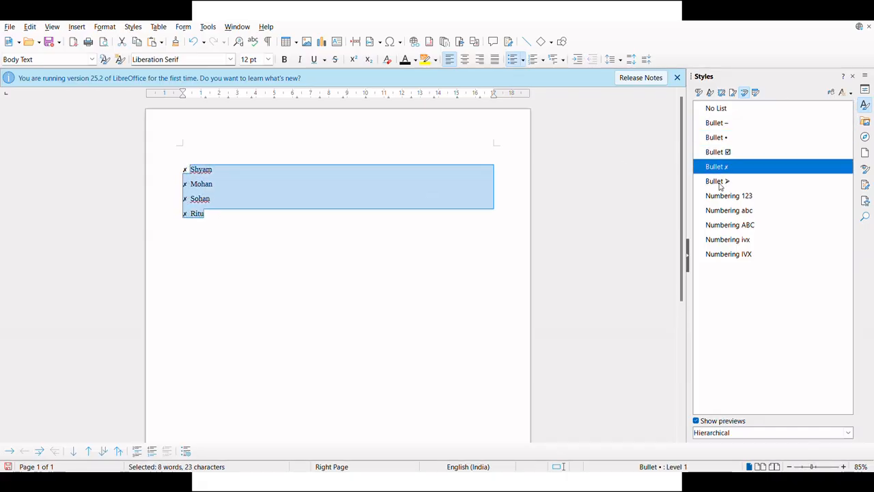
- Apply the Bullet ➢, Numbering 123, abc, ABC, ivx and finally IVX list styles in turn to the selected names
double_click(721, 183)
double_click(722, 196)
left_click(721, 211)
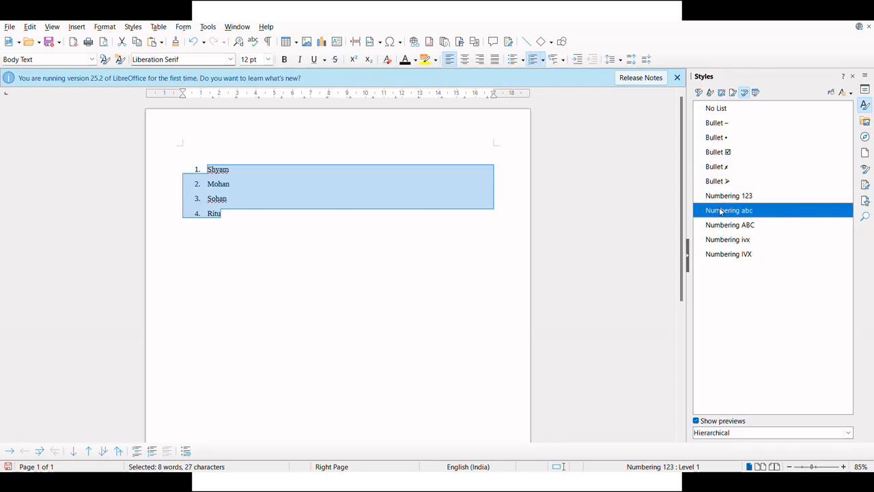
double_click(722, 224)
double_click(723, 240)
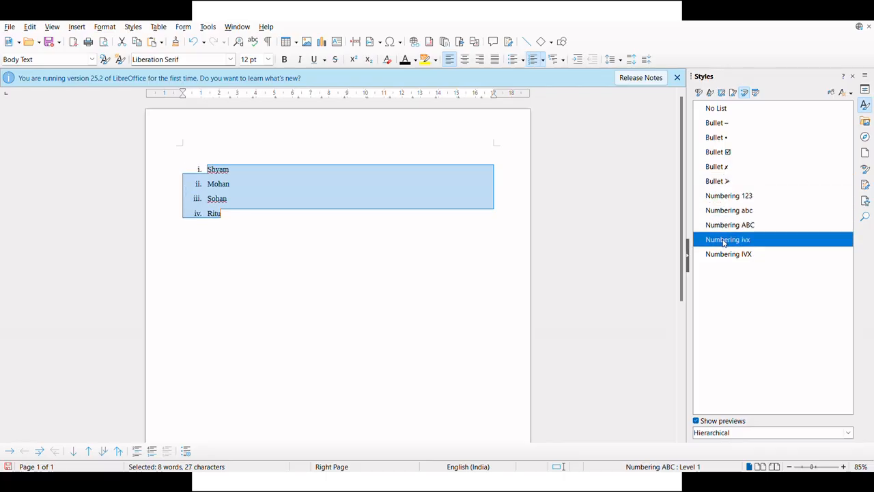
double_click(724, 255)
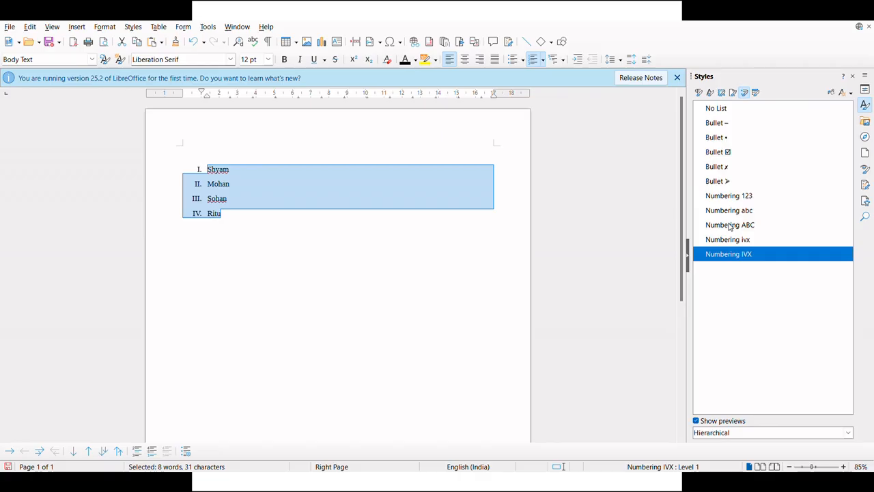
- Set the selected list's font size to 15 pt and then 22 pt, and apply the Bullet ✗ list style to it
left_click(267, 61)
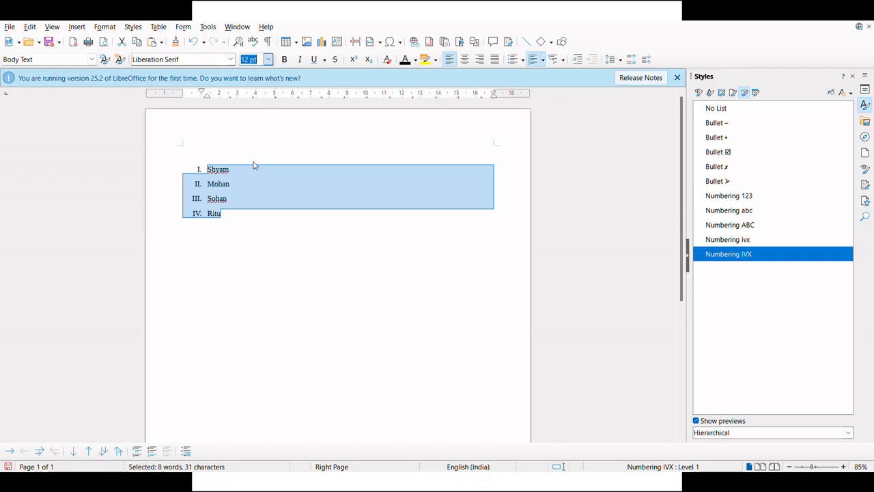
type("15")
key("Return")
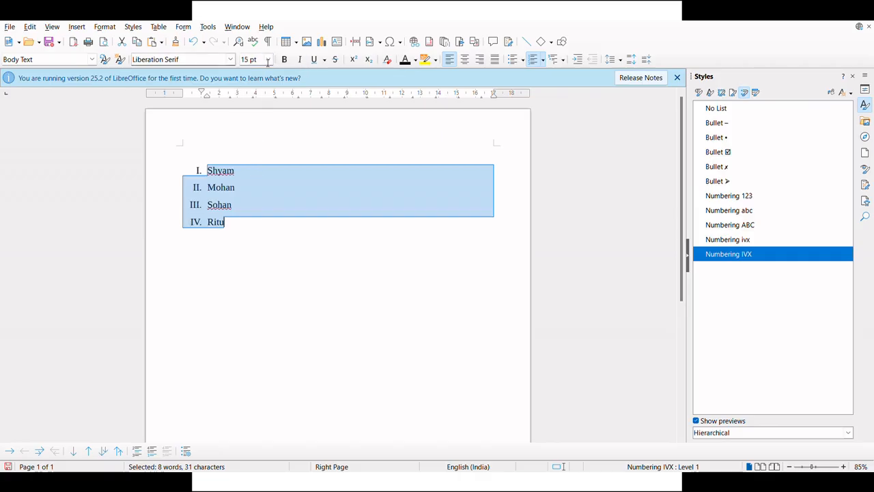
left_click(267, 60)
type("22")
key("Return")
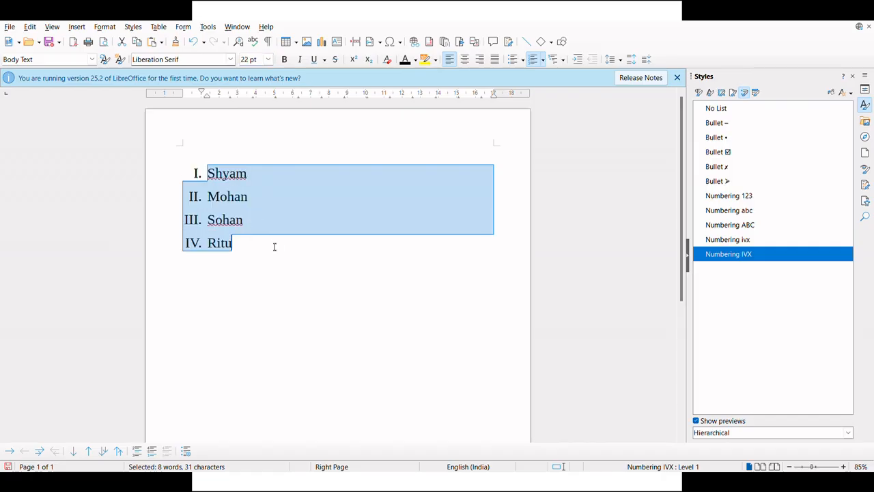
double_click(723, 171)
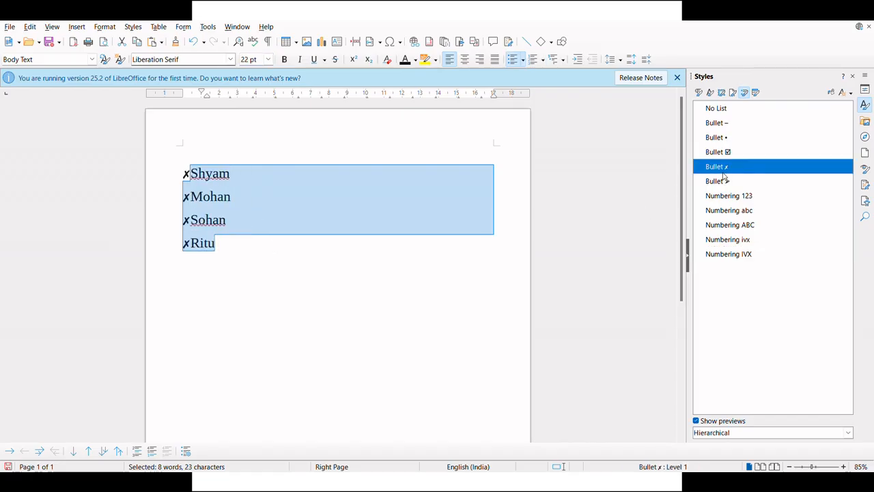
- Delete the whole bulleted list and insert a table with 8 columns and 10 rows on the empty page
left_click_drag(263, 272, 182, 174)
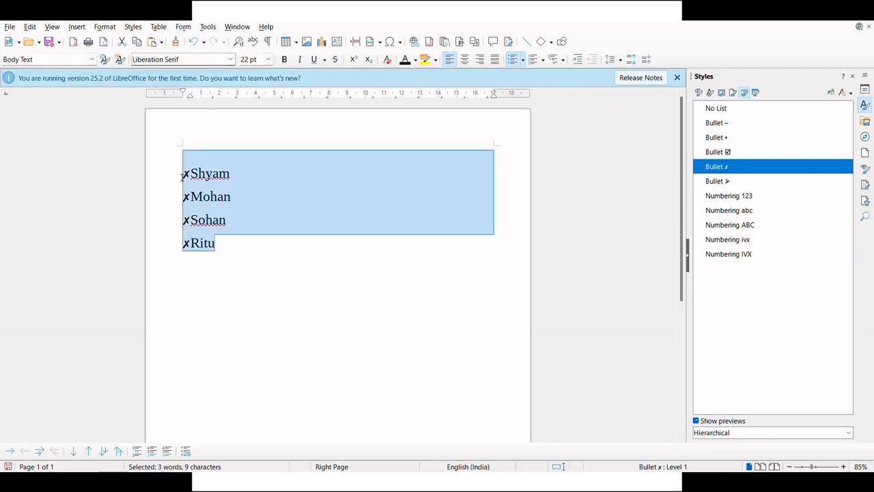
key("Delete")
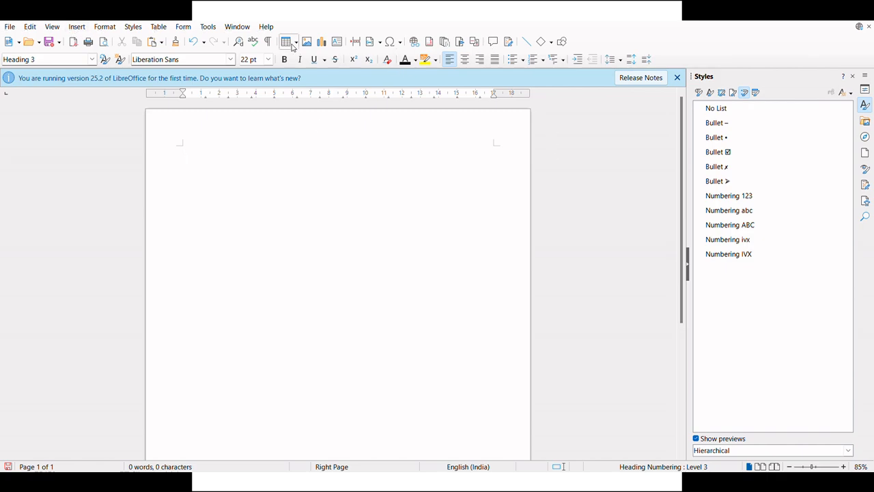
left_click(335, 132)
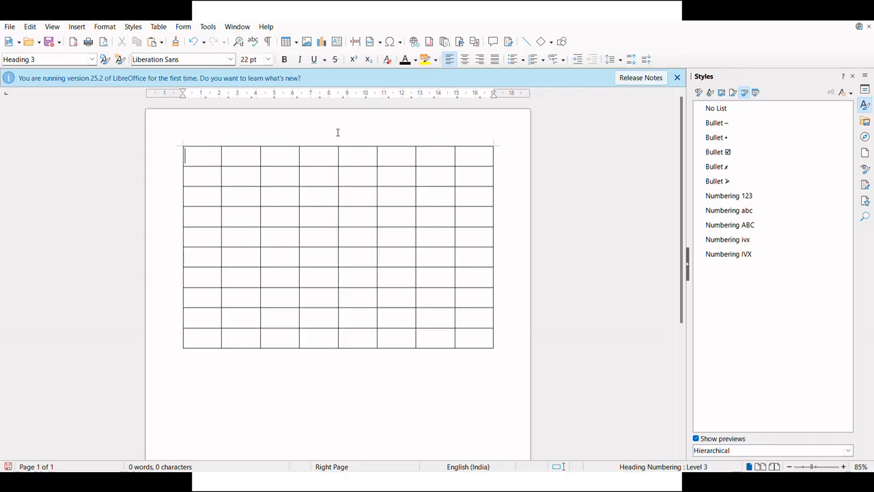
- List the table styles and apply Default Table Style, Academic, and Box List Blue, Green, Red and Yellow to the table in turn
left_click(756, 92)
double_click(714, 112)
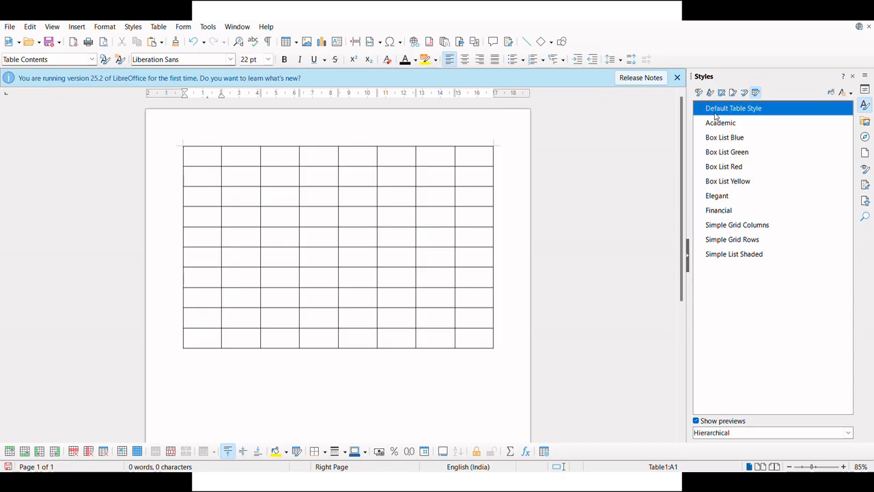
double_click(716, 127)
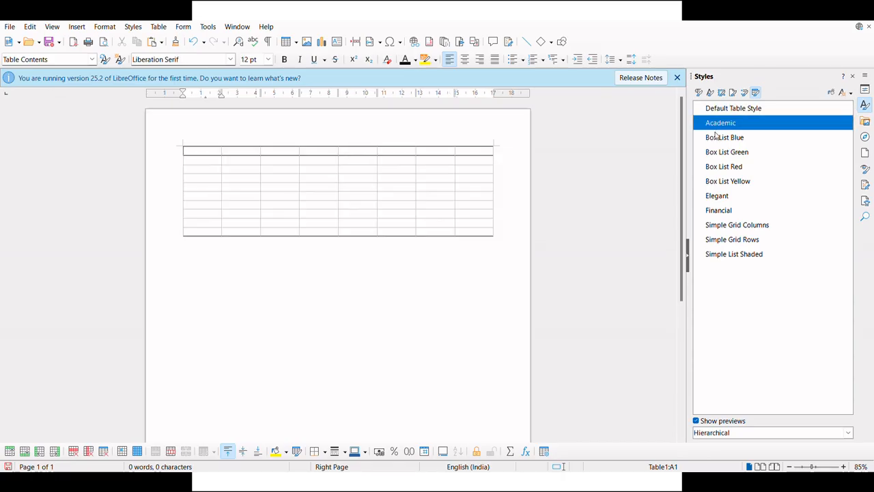
double_click(717, 139)
double_click(715, 153)
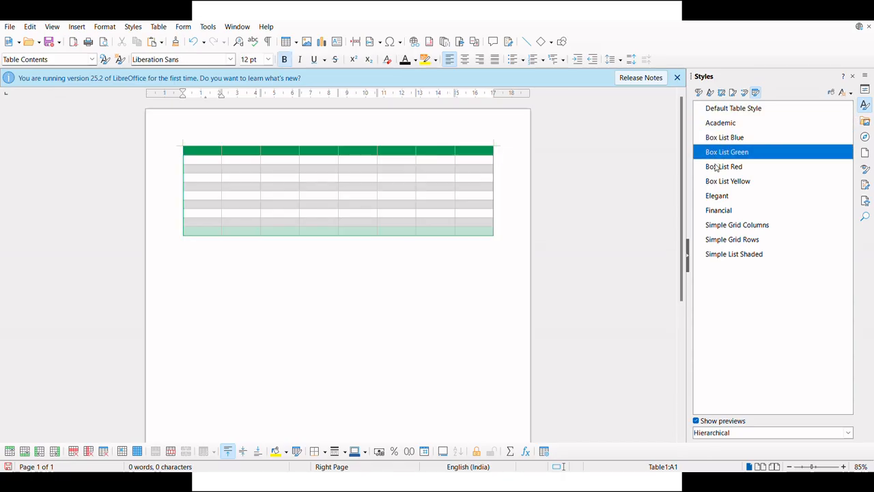
double_click(716, 167)
double_click(717, 181)
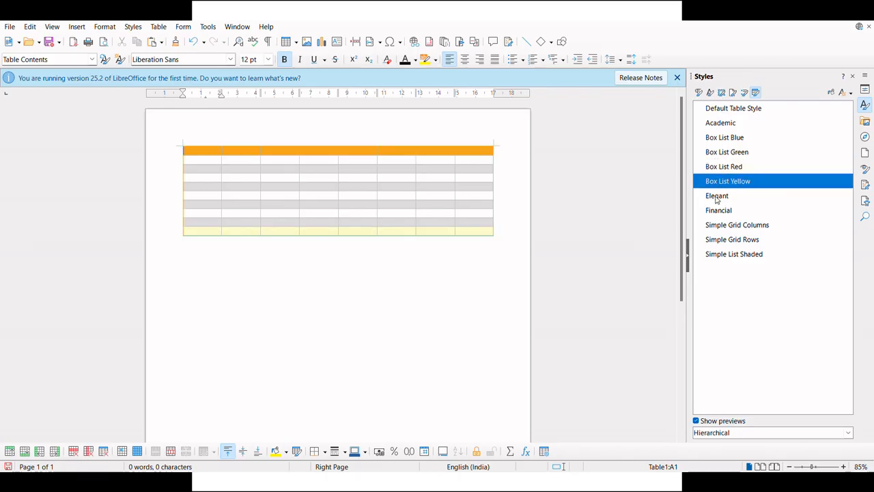
- Apply the Elegant, Financial, Simple Grid Columns, Simple Grid Rows and finally Simple List Shaded styles to the table in turn
double_click(717, 196)
double_click(717, 210)
double_click(717, 225)
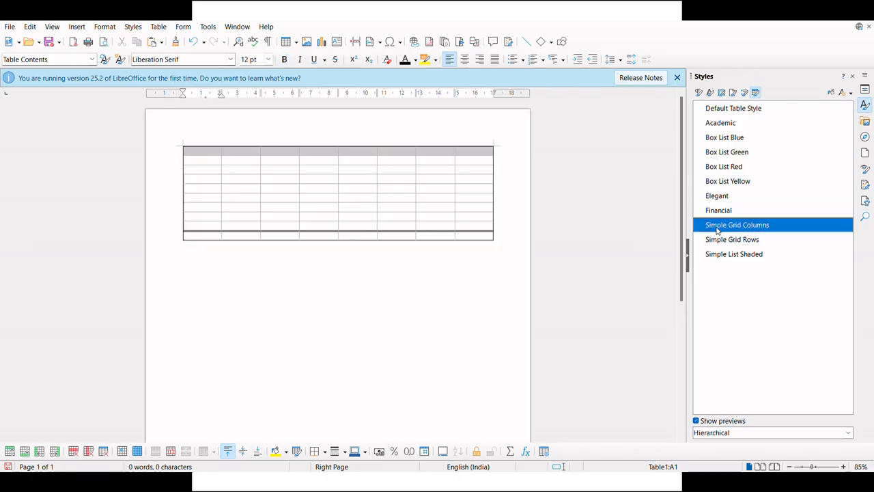
double_click(718, 239)
double_click(719, 254)
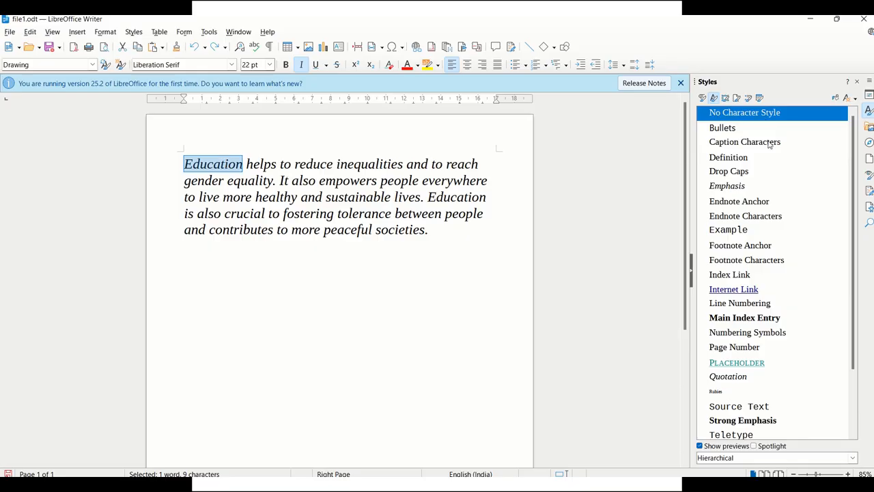
- Format the selected first word "Education" with red font colour, yellow highlighting and bold, and remove its italics
left_click(407, 66)
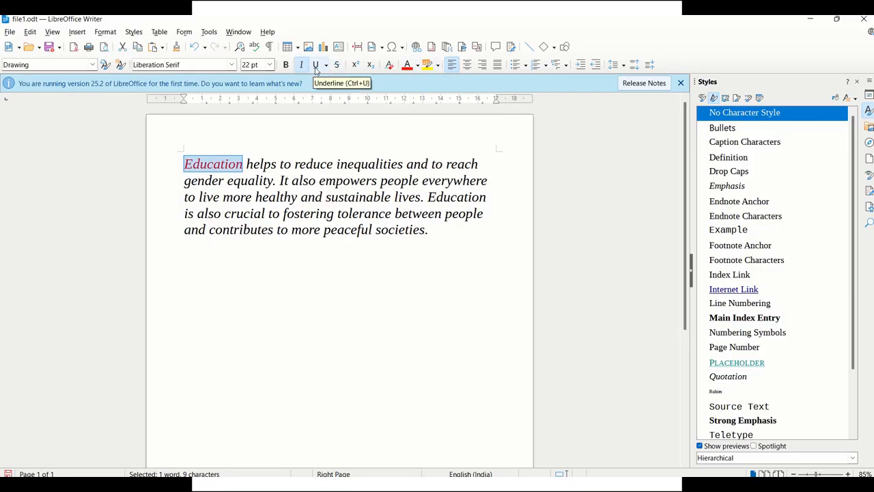
left_click(427, 65)
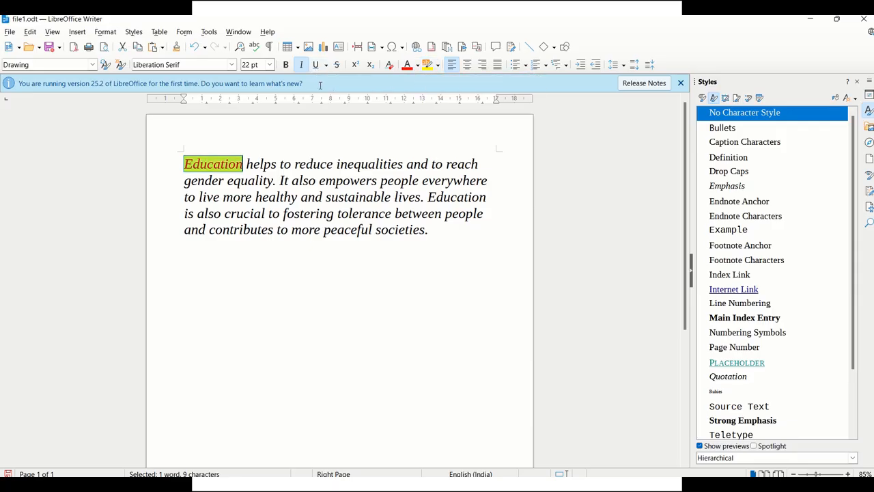
left_click(286, 64)
left_click(301, 64)
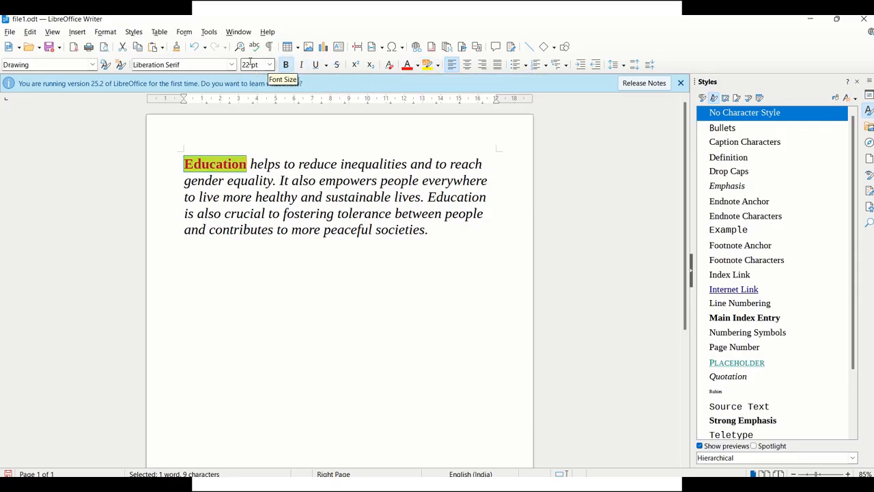
- Set the selected word "Education" in the Broadway font at 26 pt
left_click(232, 64)
left_click(225, 107)
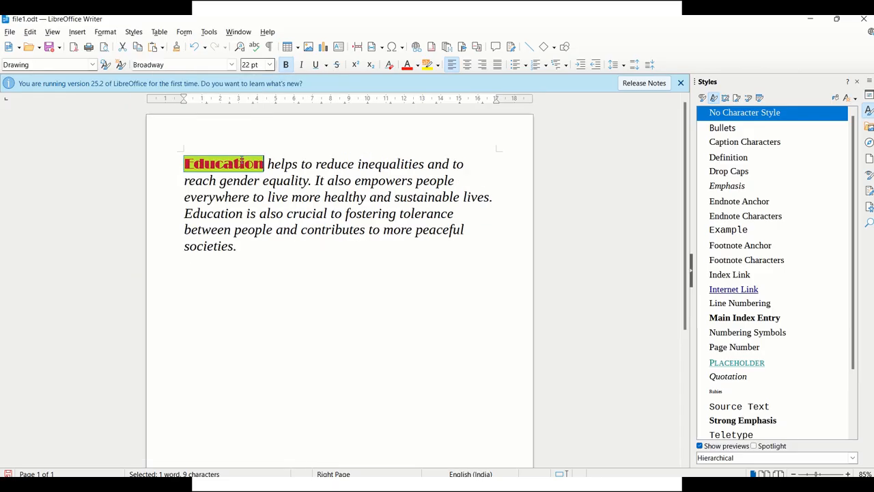
left_click(270, 64)
left_click(251, 210)
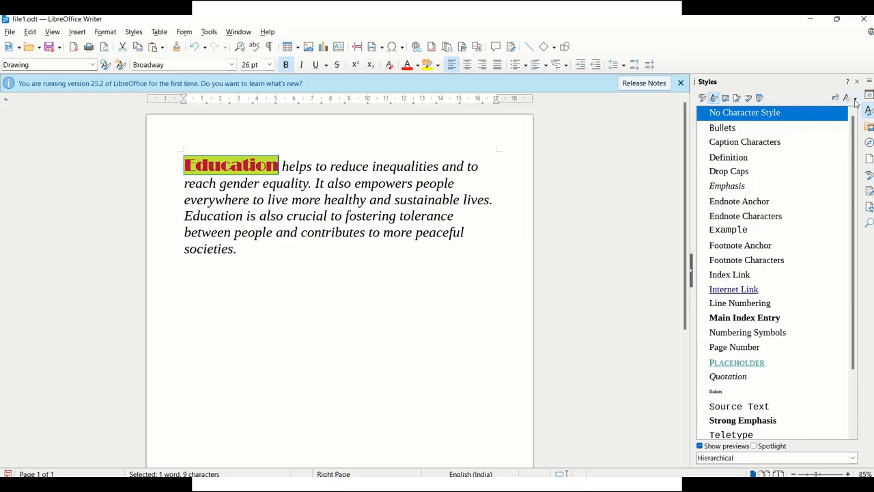
- Create a new character style named mystyle1 from the formatted word "Education" and select it among the character styles
left_click(855, 100)
left_click(826, 112)
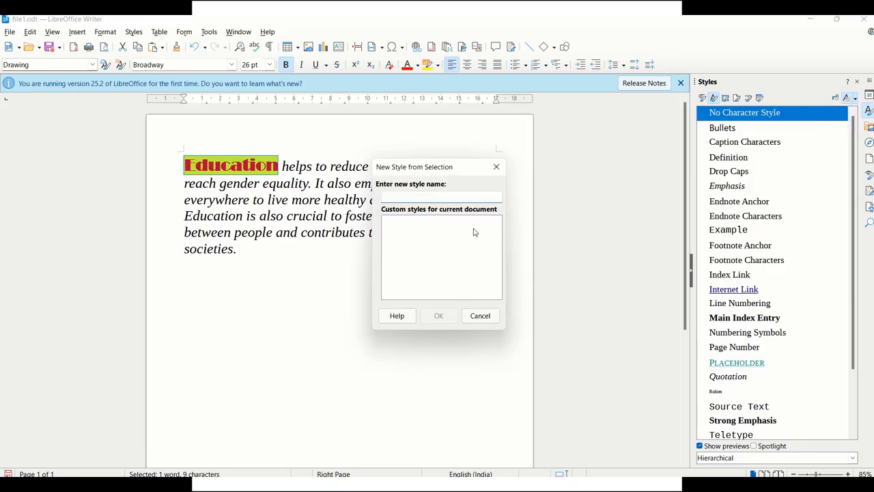
type("mystyle1")
left_click(437, 315)
left_click(728, 336)
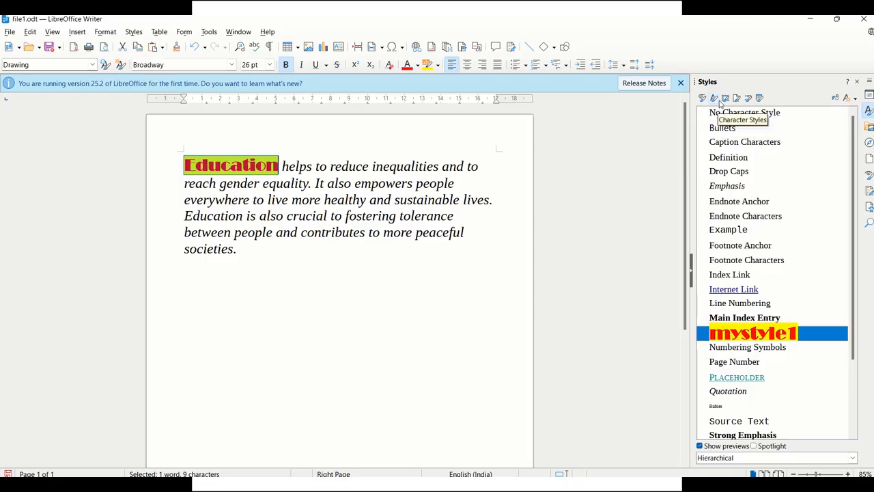
- Apply the mystyle1 character style to the words "fostering" and "societies"
double_click(380, 217)
double_click(751, 333)
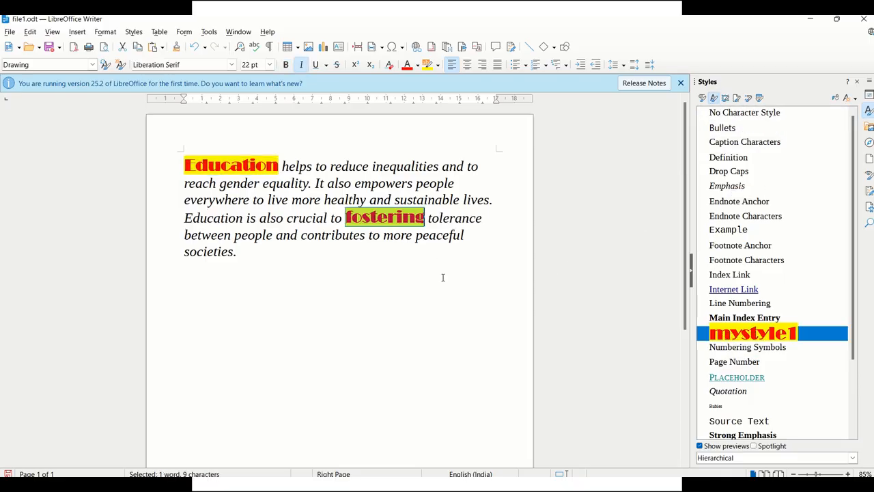
double_click(224, 251)
double_click(739, 334)
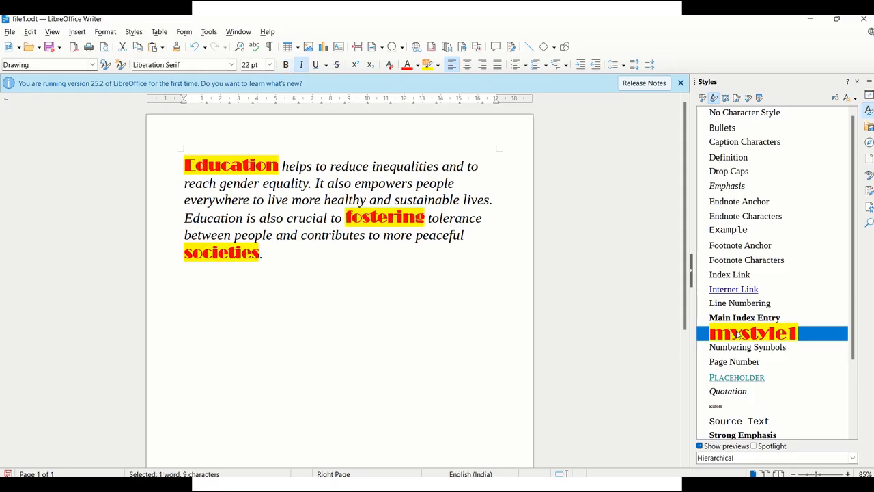
- Format the word "empowers" in the paragraph with green font colour, bold and underline
left_click(245, 271)
double_click(377, 184)
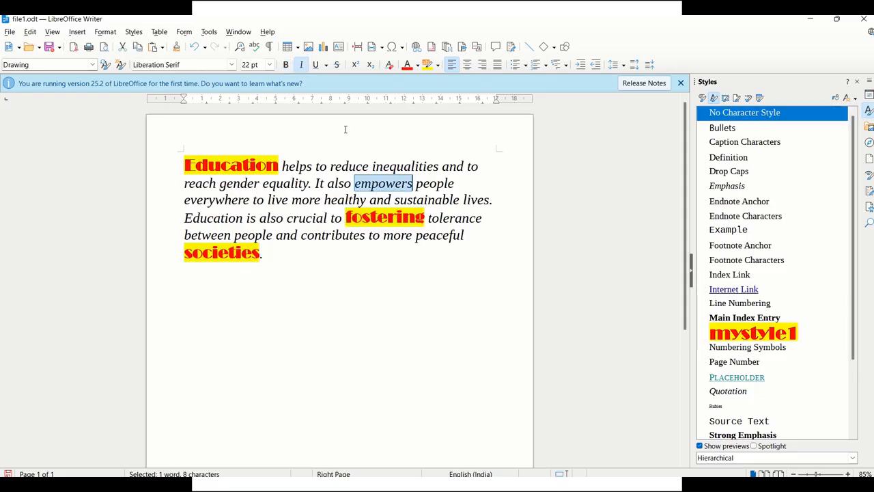
left_click(417, 66)
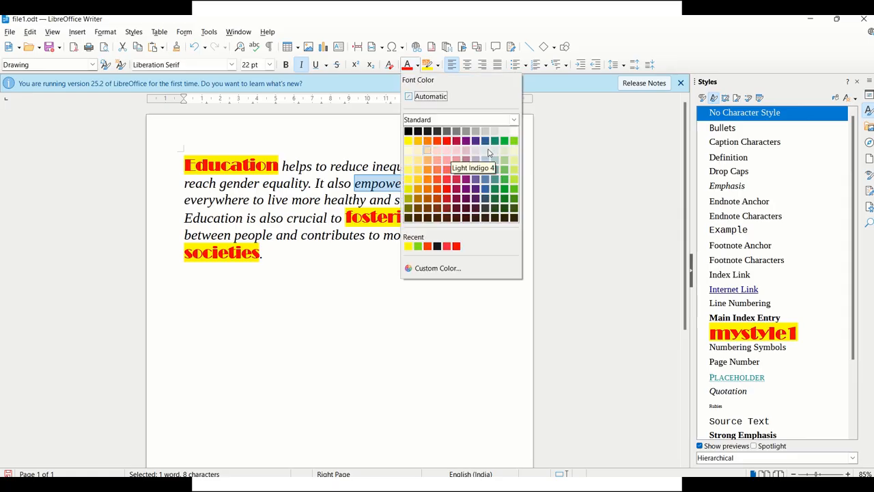
left_click(504, 142)
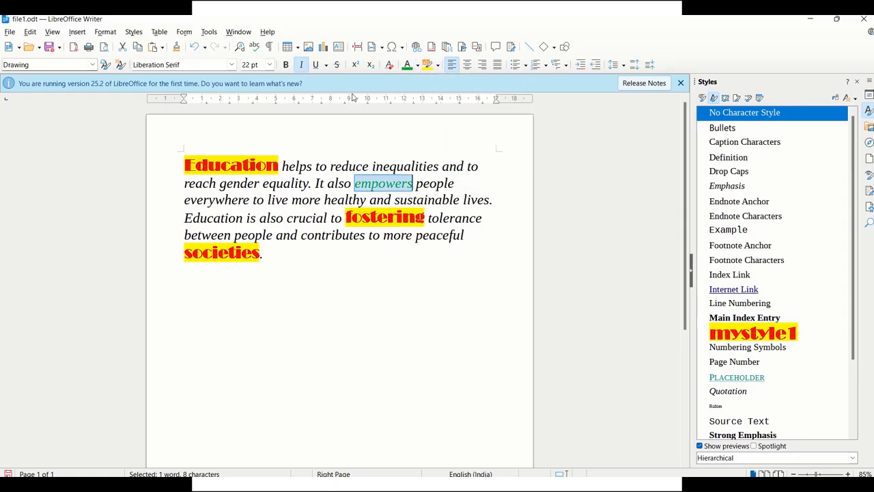
left_click(315, 66)
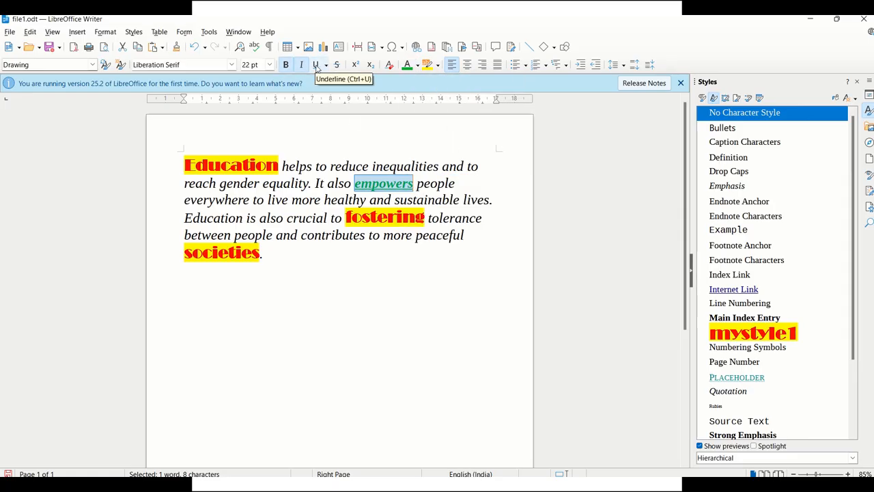
- Set the selected word "empowers" in the Berlin Sans FB Demi font, remove its italics and give it light pink highlighting
left_click(232, 65)
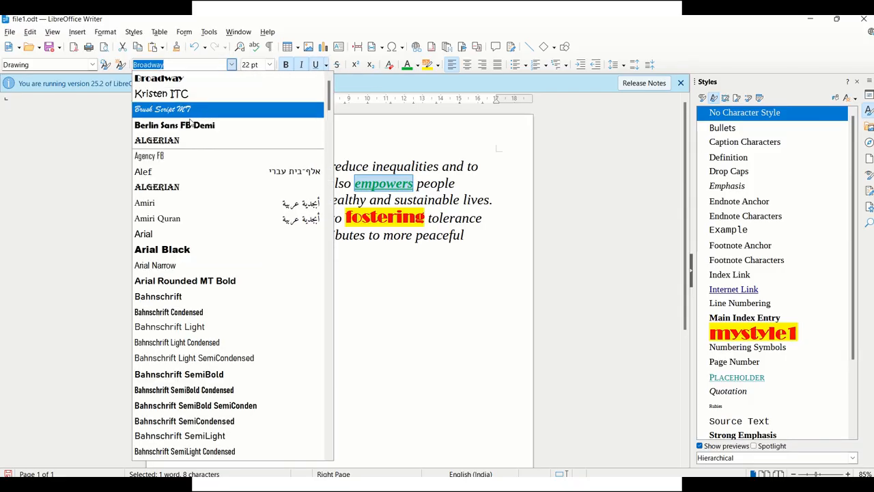
left_click(188, 122)
left_click(301, 65)
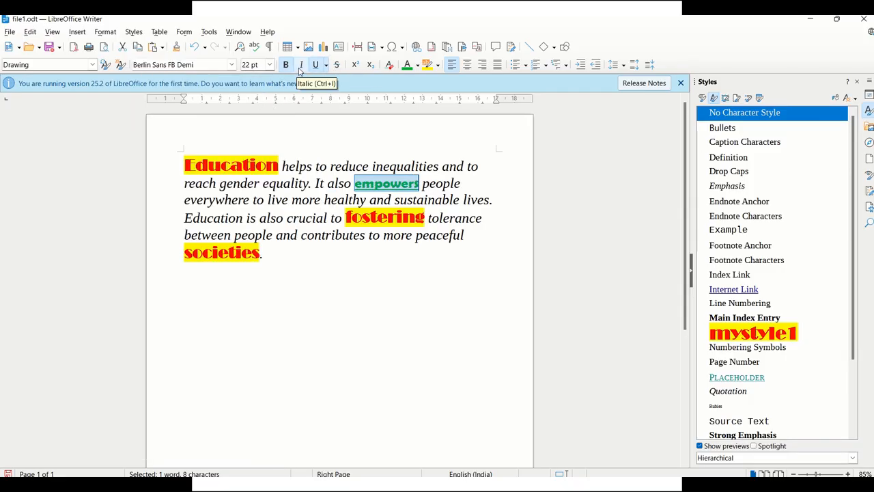
left_click(437, 65)
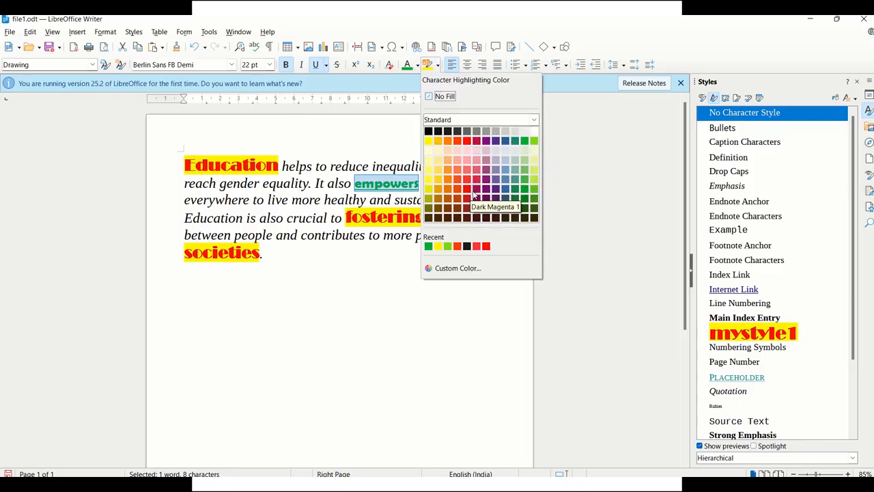
left_click(488, 156)
left_click(443, 278)
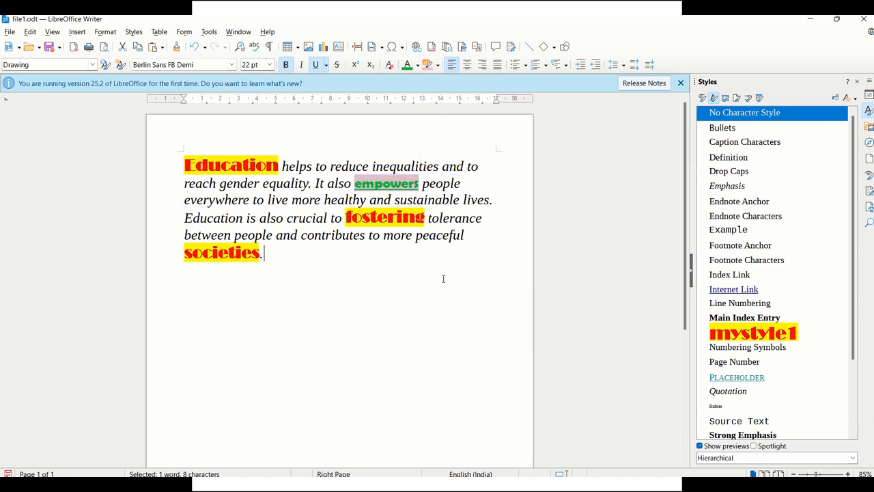
- Create a new character style named mydraggedstyle from the formatted word "empowers"
left_click_drag(392, 182, 667, 227)
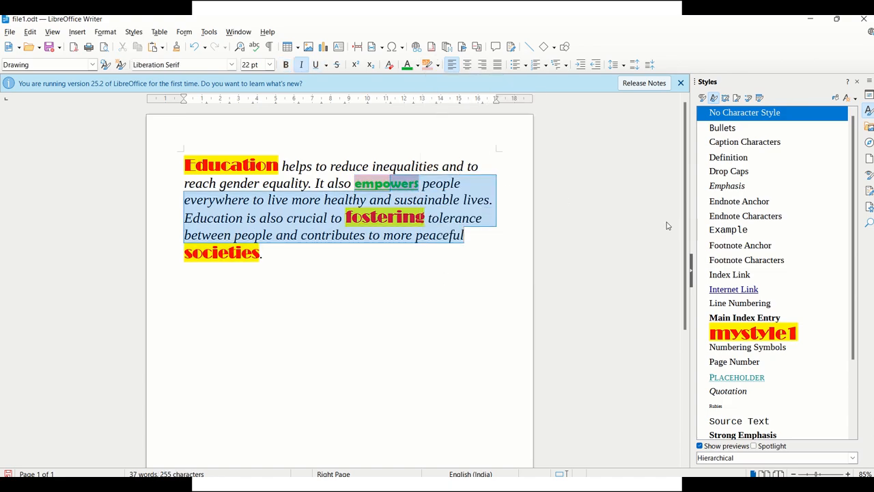
left_click(405, 287)
left_click_drag(374, 183, 418, 183)
key("shift+F11")
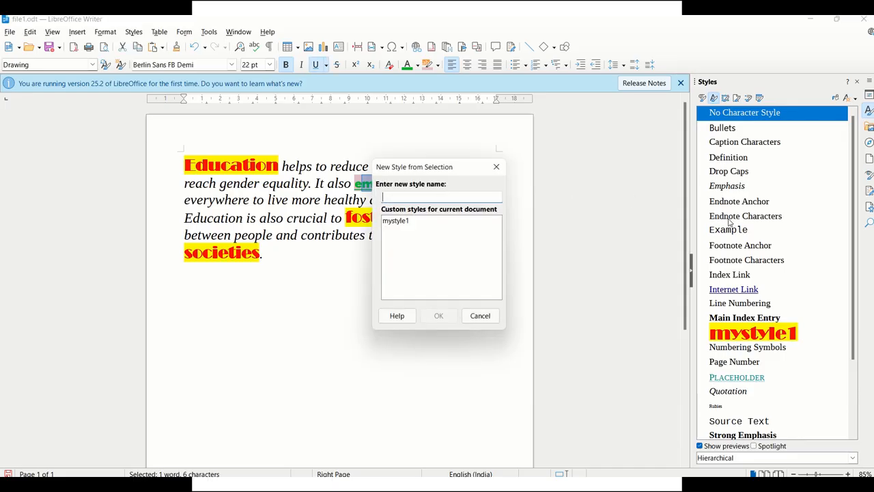
type("my")
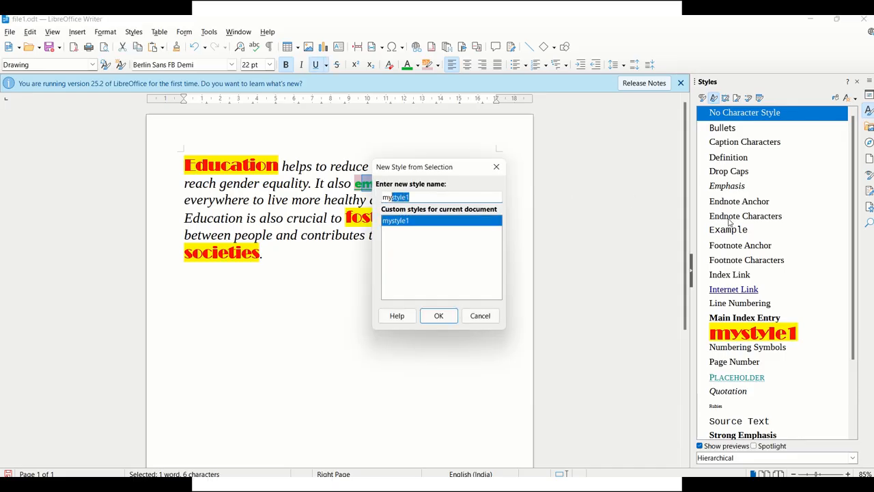
type("dragg")
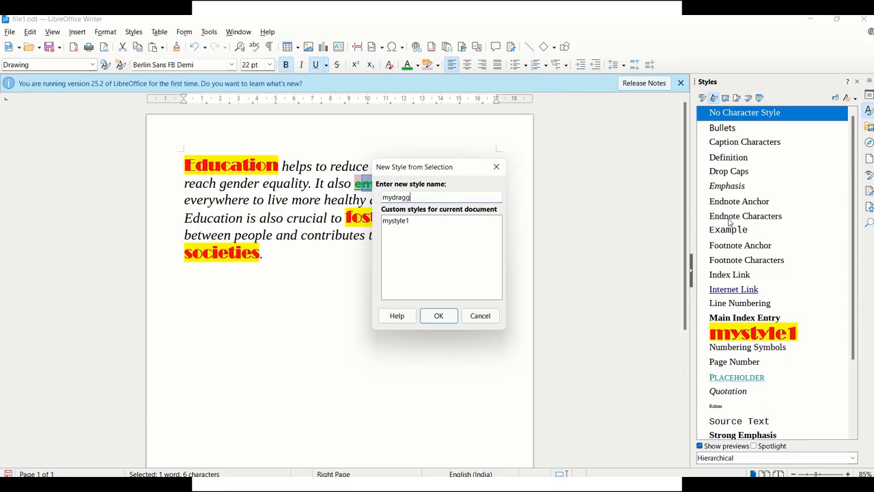
type("ed ty")
left_click(450, 314)
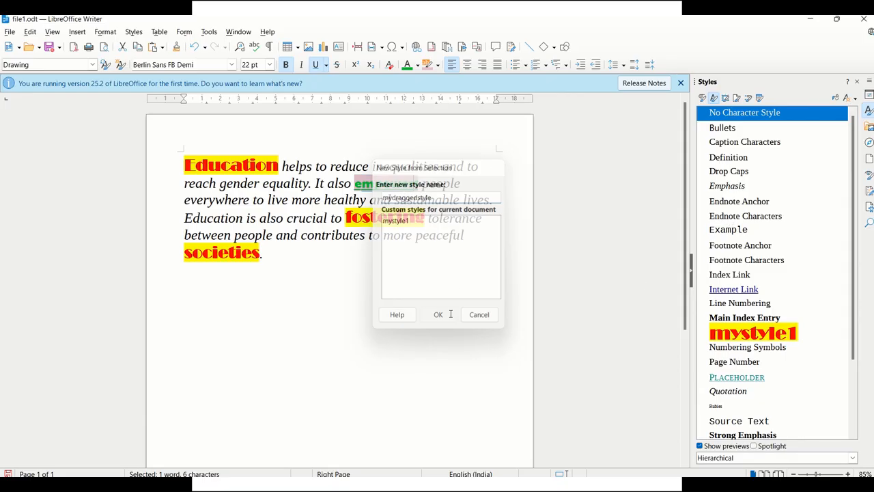
left_click(370, 295)
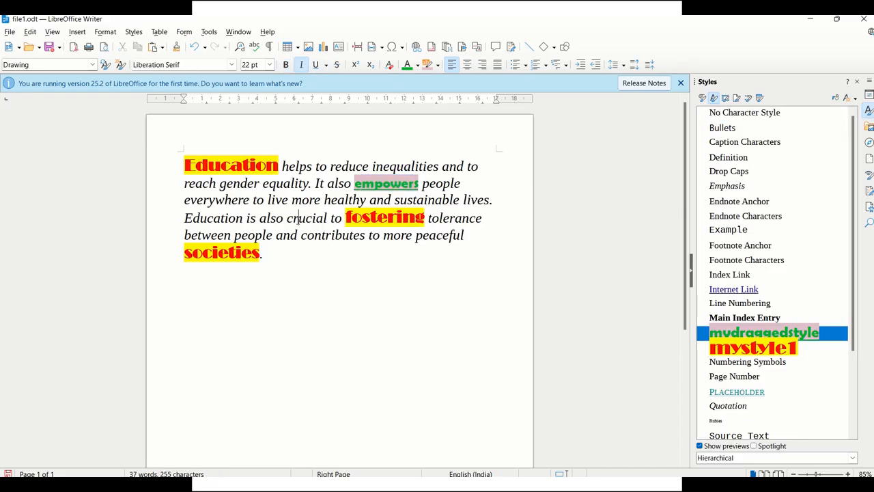
- Apply the mydraggedstyle character style to the words "crucial" and "sustainable"
double_click(298, 218)
double_click(748, 334)
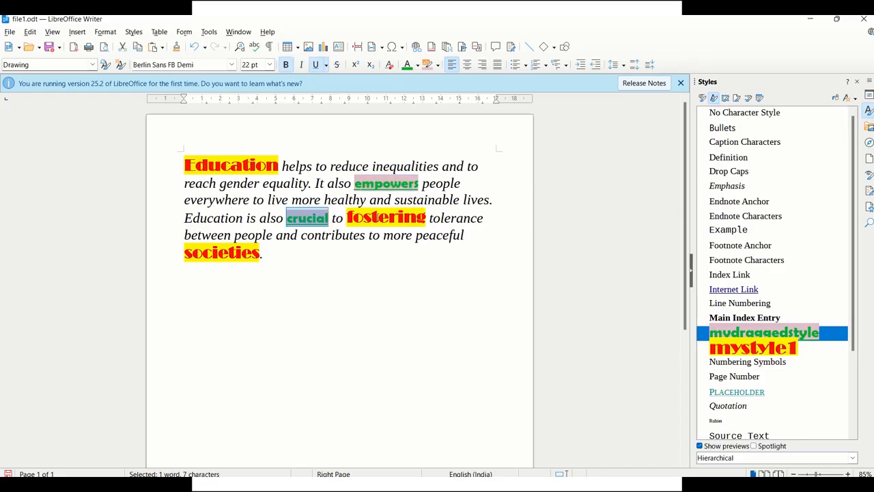
double_click(450, 199)
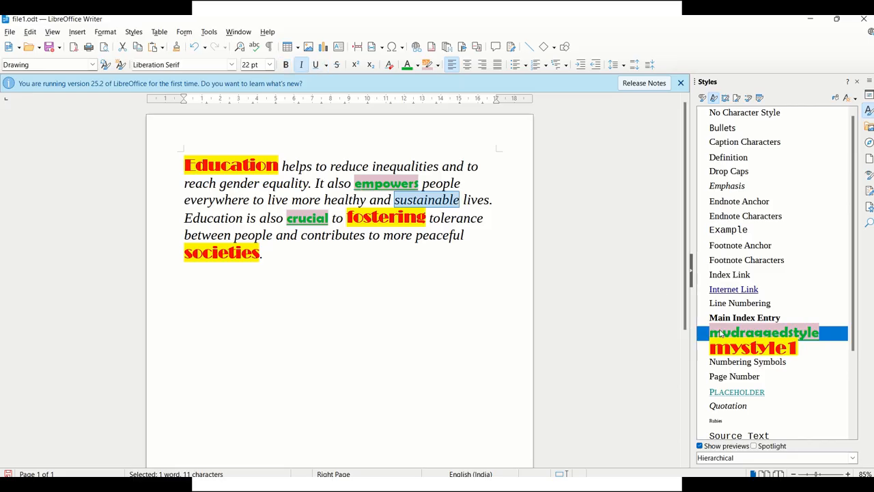
double_click(748, 332)
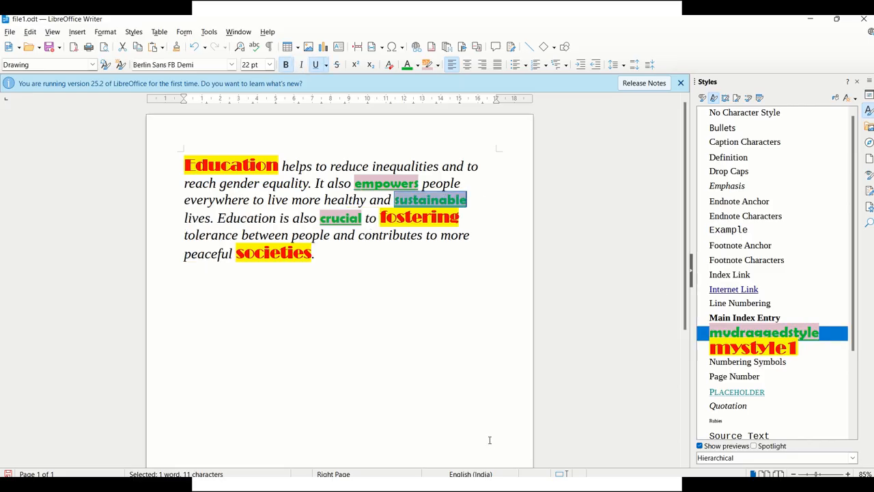
mouse_move(465, 19)
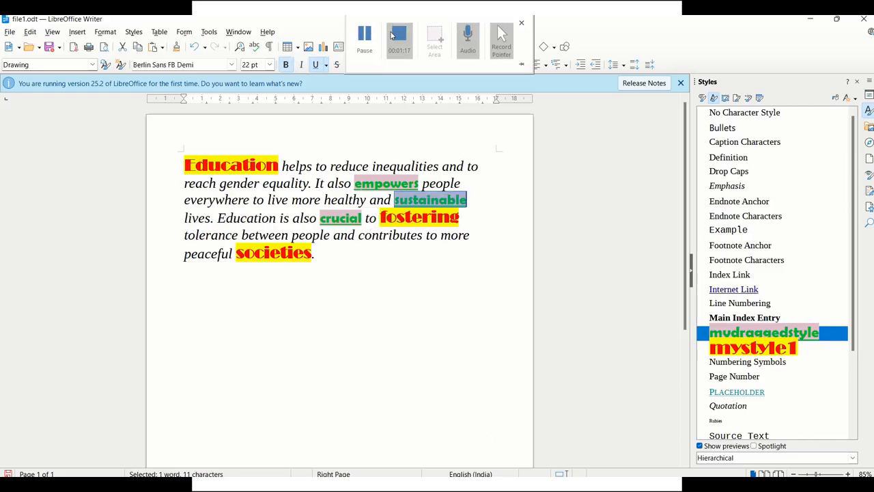
left_click(399, 34)
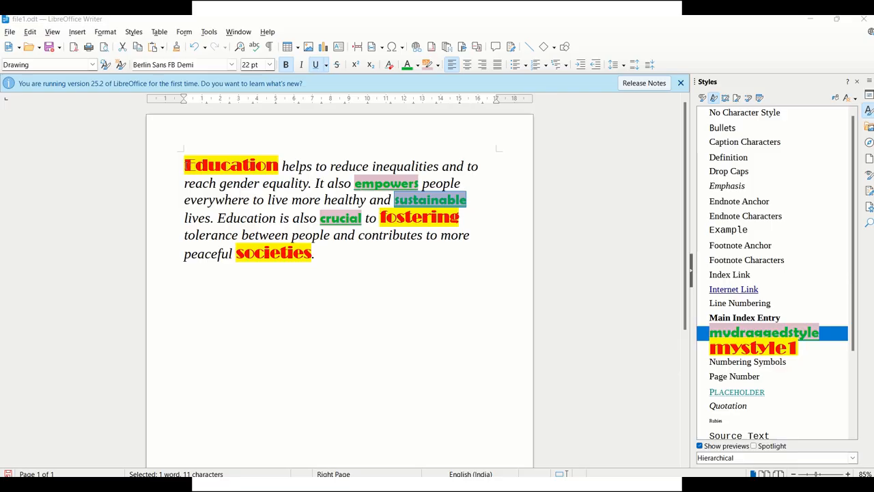
- Set the first word "Education" in the Amiri Quran font and remove its highlighting
left_click_drag(184, 166, 281, 166)
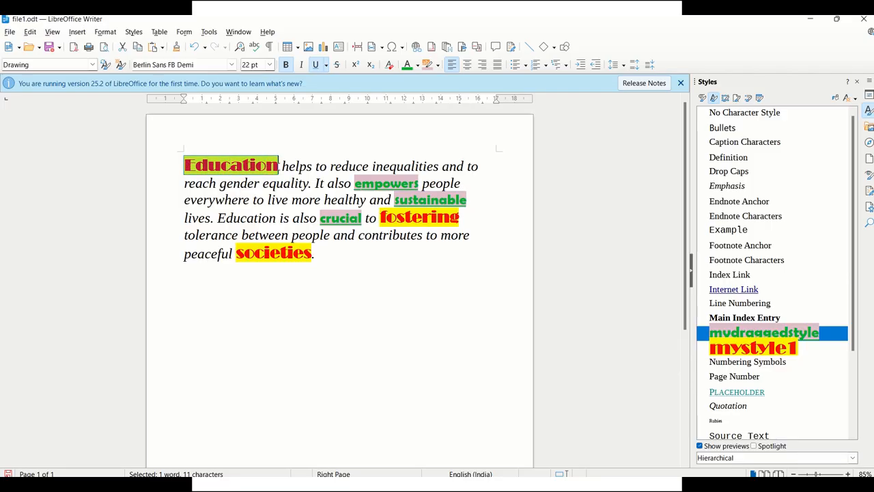
left_click(231, 64)
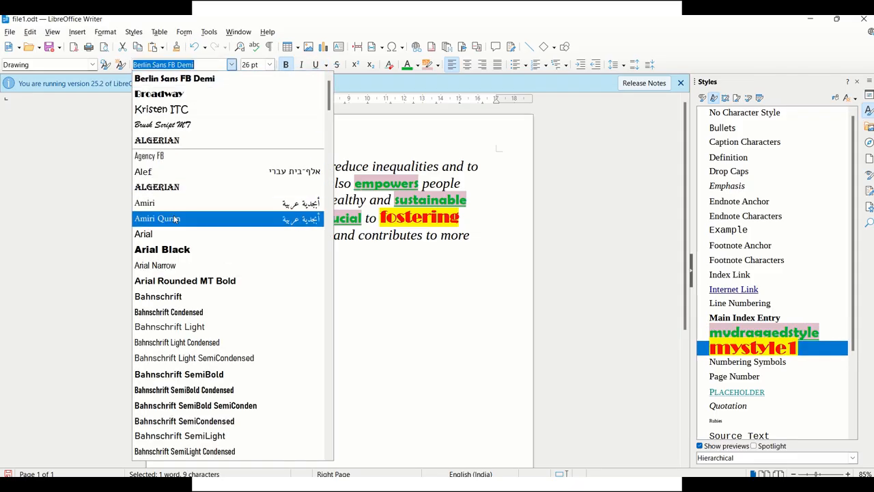
left_click(197, 218)
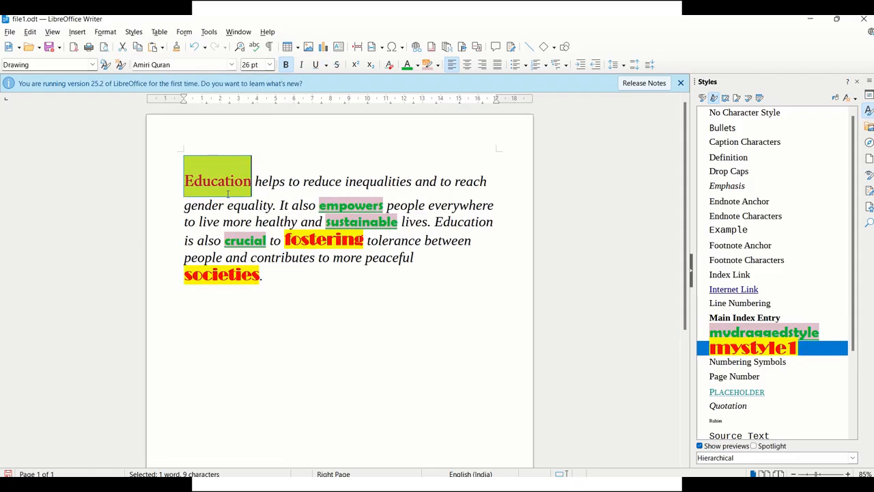
left_click(435, 64)
left_click(434, 99)
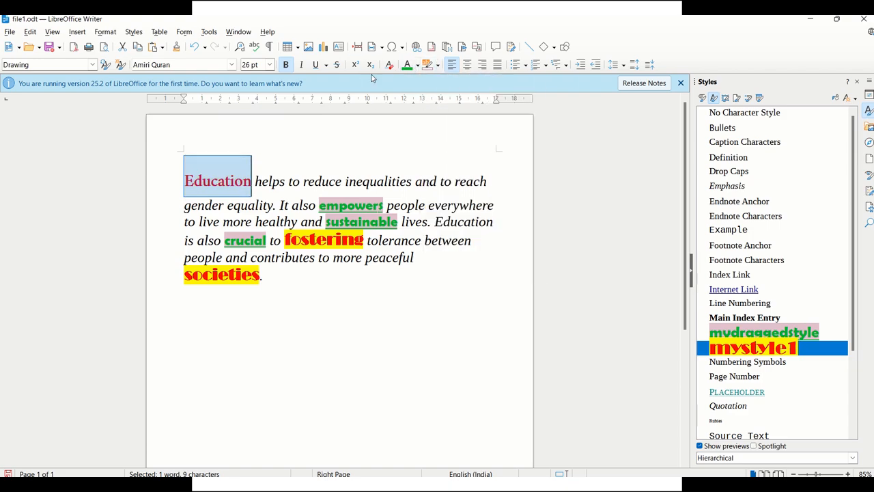
- Colour the selected word "Education" purple and update the mystyle1 character style from it
left_click(418, 65)
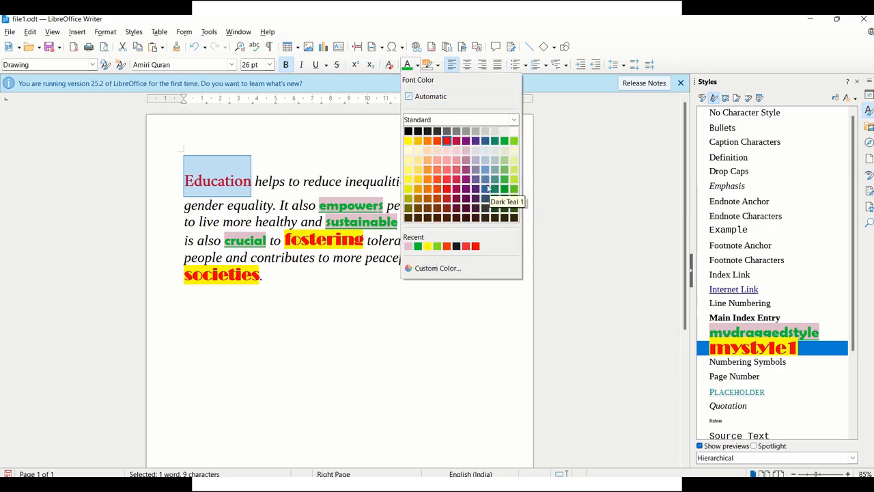
left_click(466, 179)
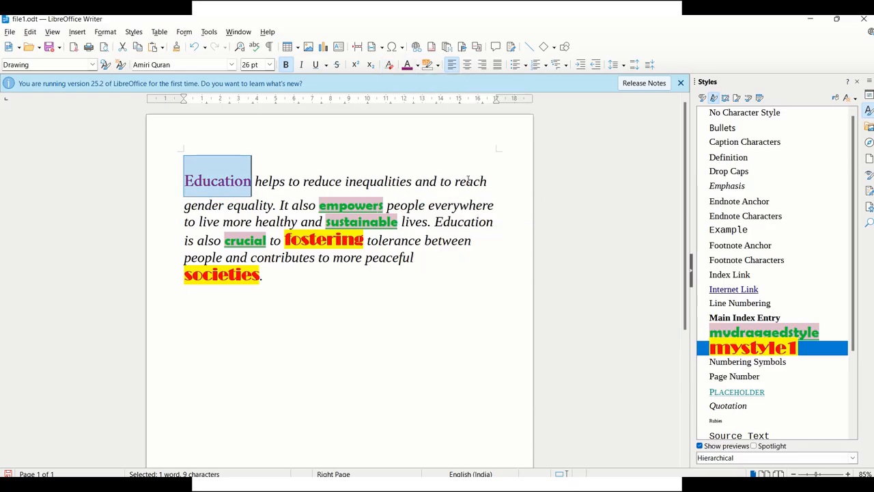
left_click(855, 99)
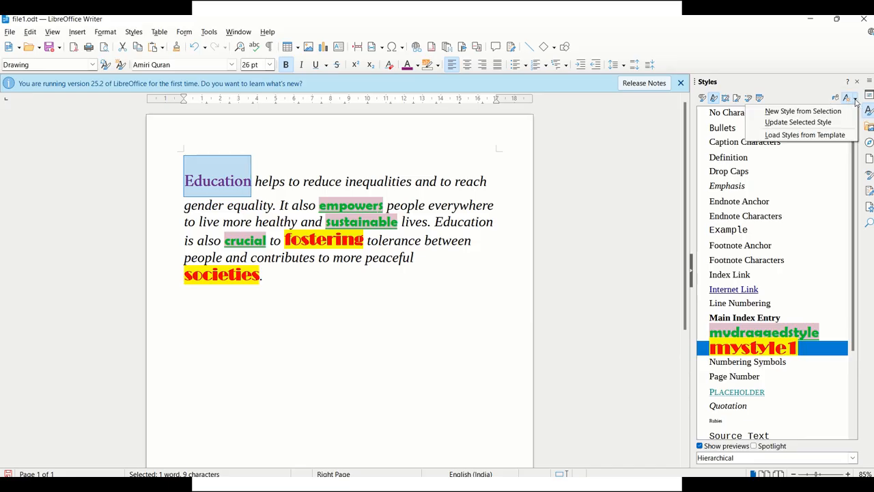
left_click(798, 123)
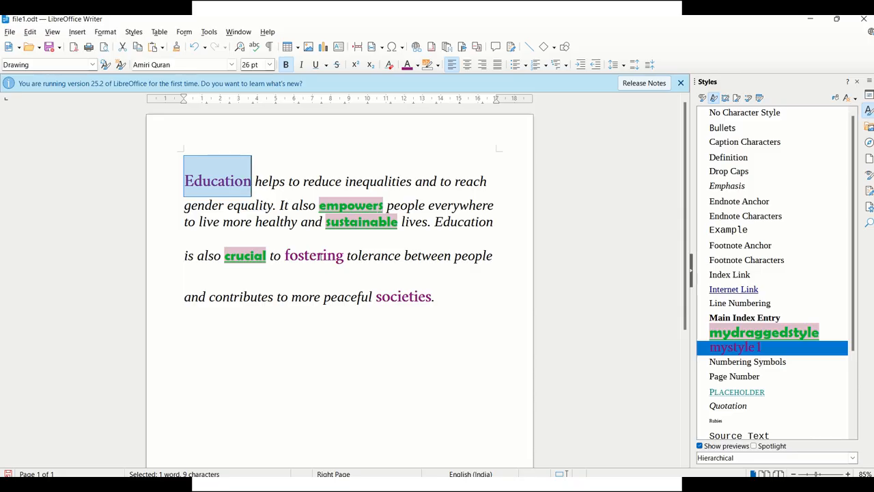
- Highlight the first word "Education" in Light Yellow 3 and update the mystyle1 character style from it
left_click(437, 65)
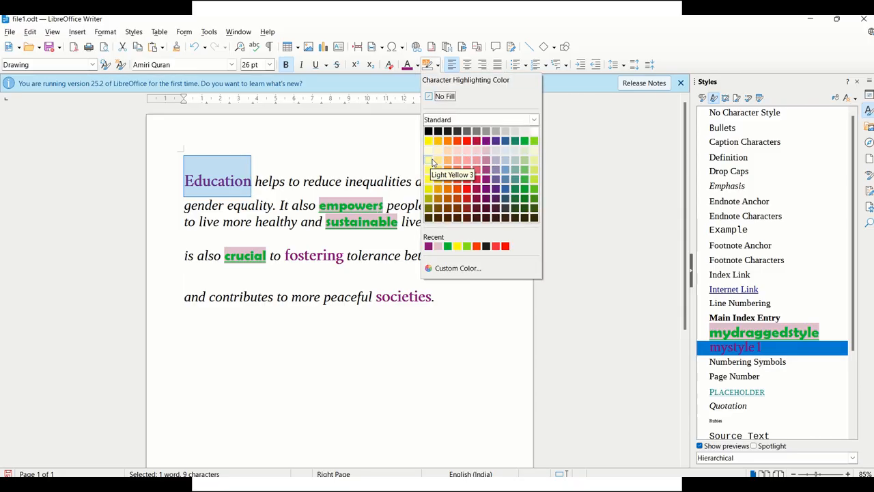
left_click(432, 159)
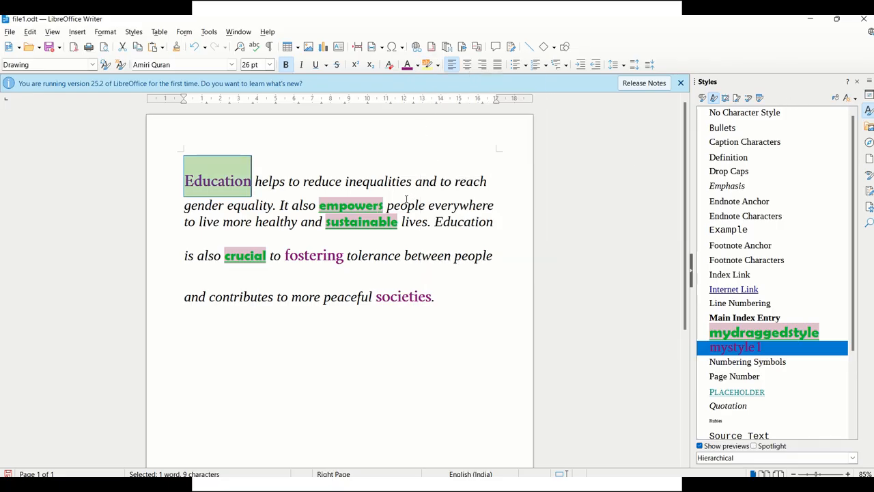
left_click(442, 176)
left_click_drag(183, 183, 252, 183)
left_click(855, 99)
left_click(808, 124)
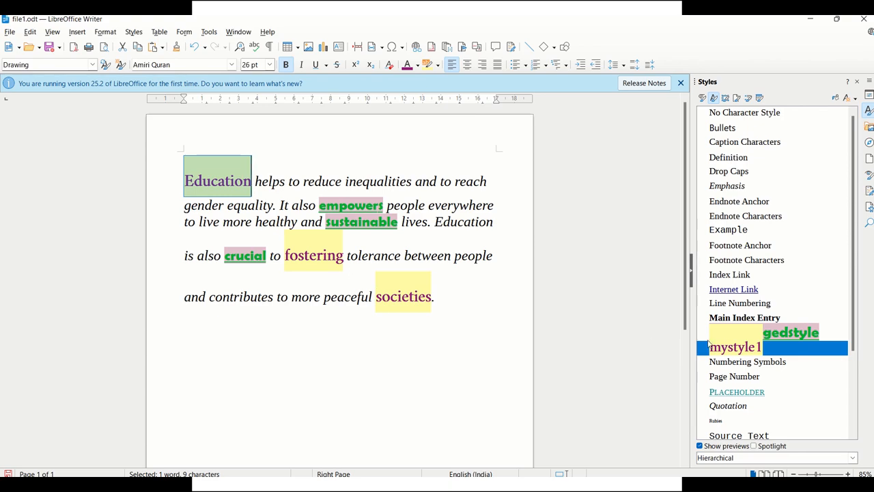
- Save the changes to the document file1.odt
mouse_move(373, 48)
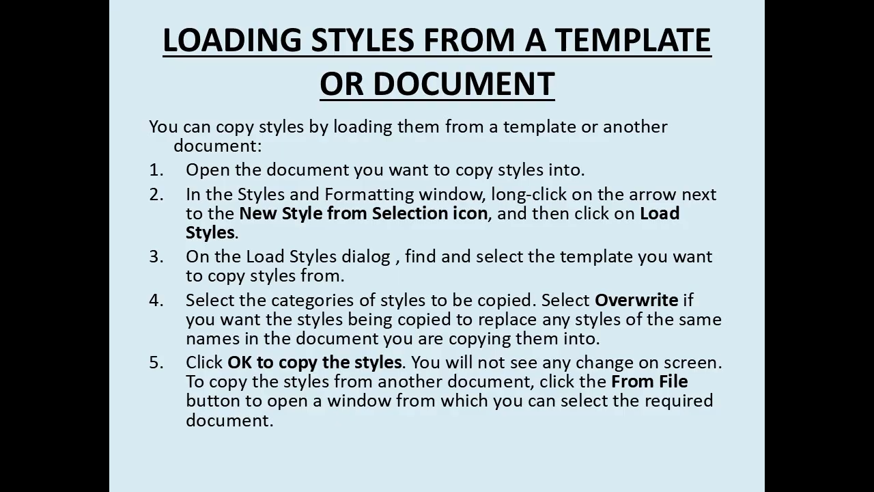
left_click(11, 32)
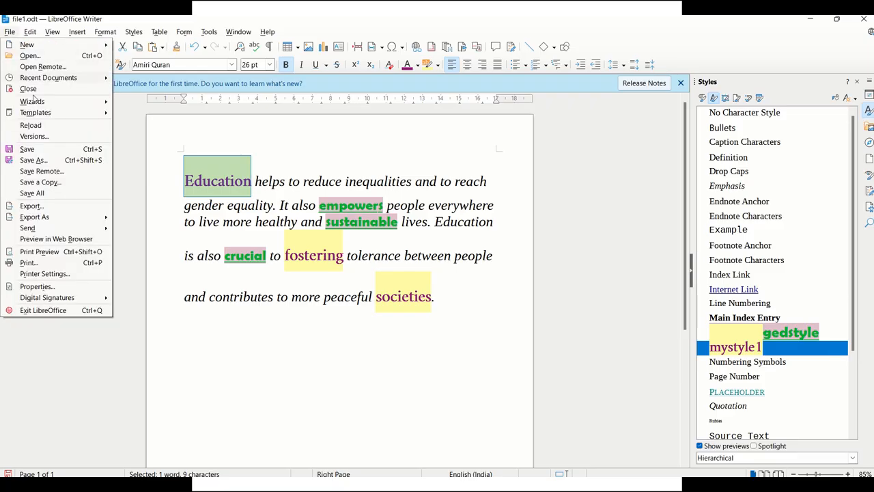
left_click(30, 32)
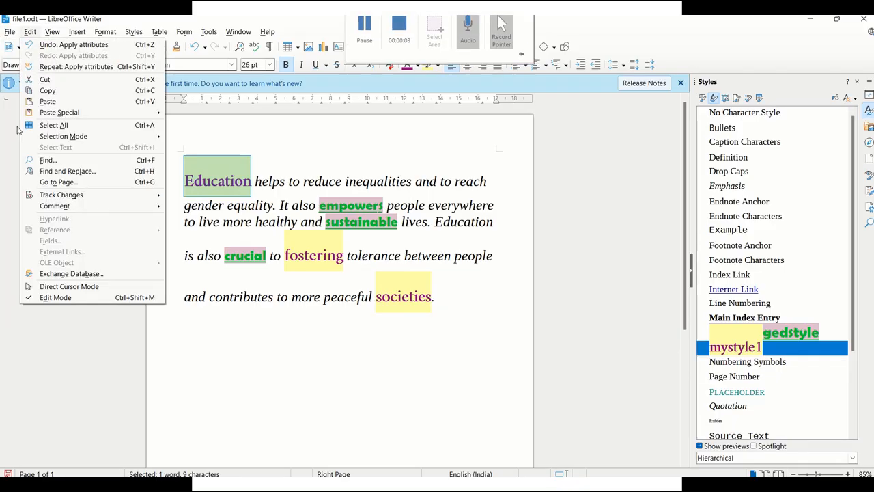
mouse_move(10, 32)
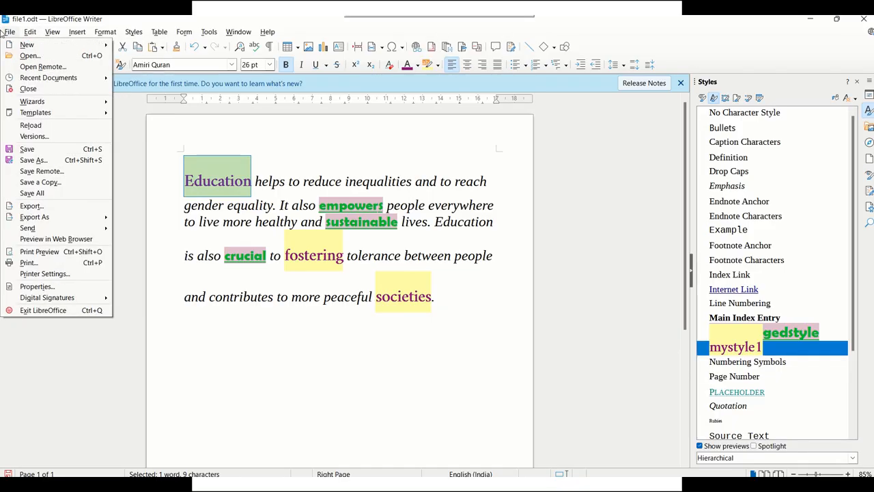
left_click(25, 148)
- Create a new blank text document and display its list of character styles
left_click(9, 32)
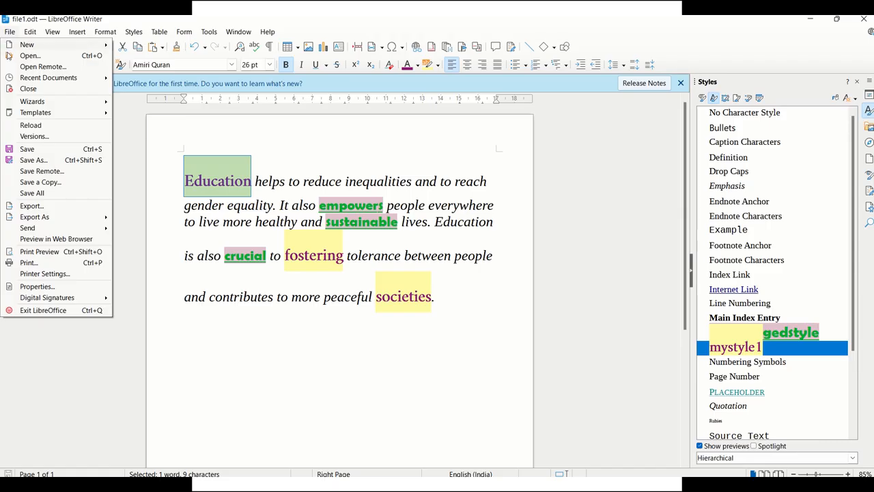
mouse_move(26, 46)
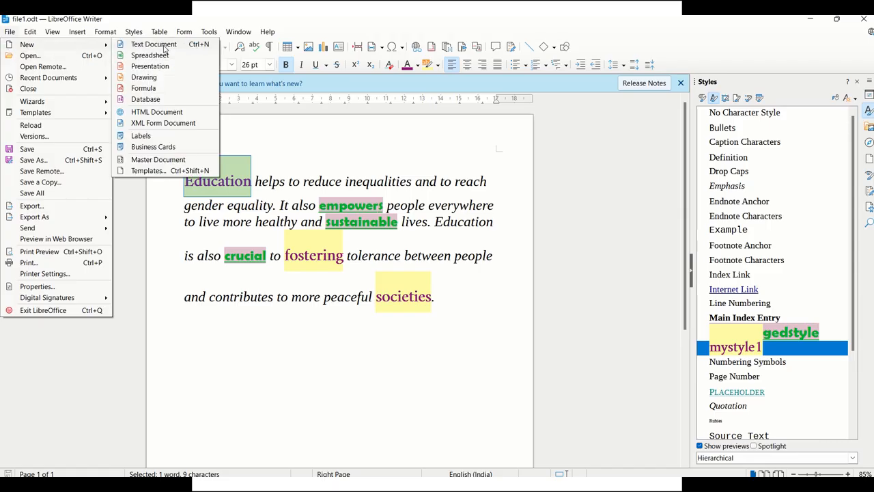
left_click(164, 46)
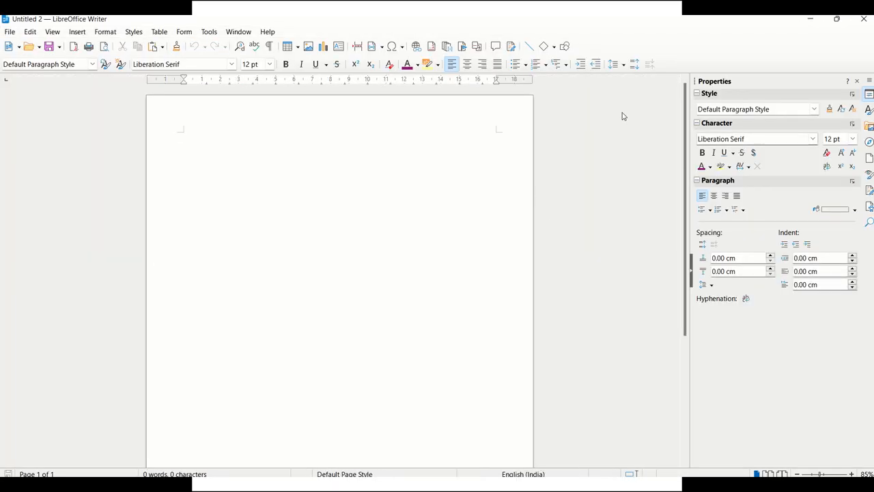
left_click(134, 33)
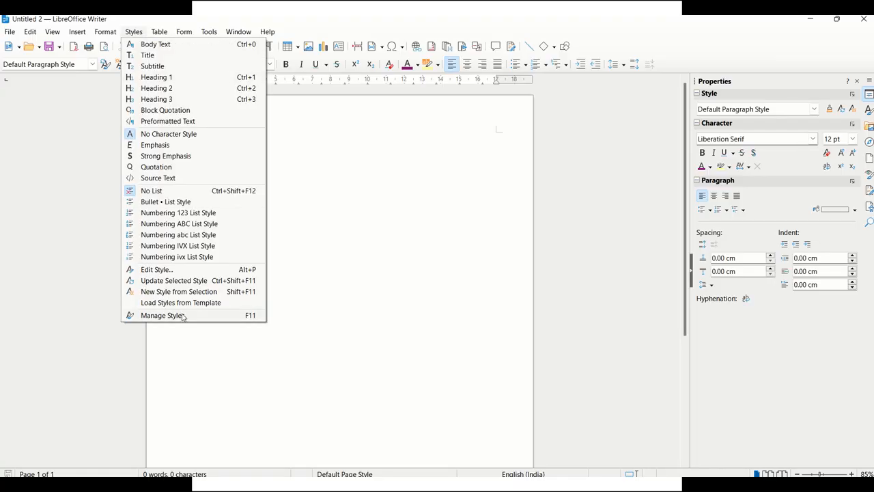
left_click(183, 316)
left_click(713, 98)
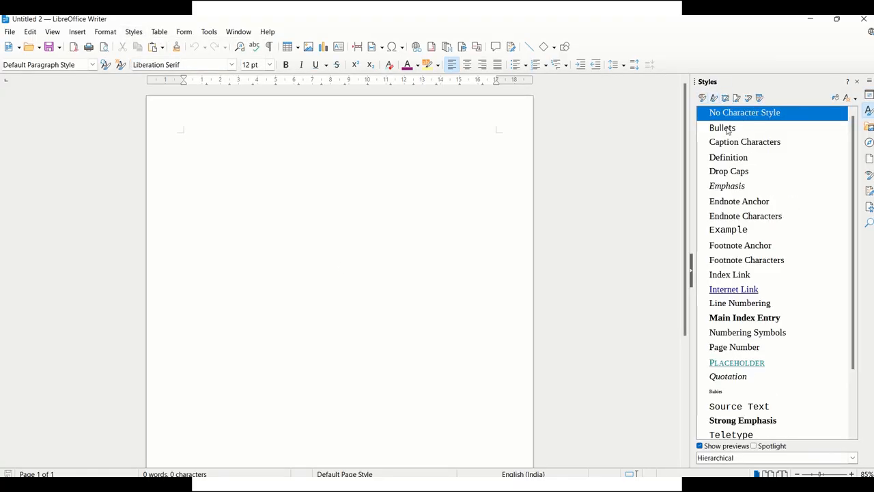
scroll(742, 330, "down", 2)
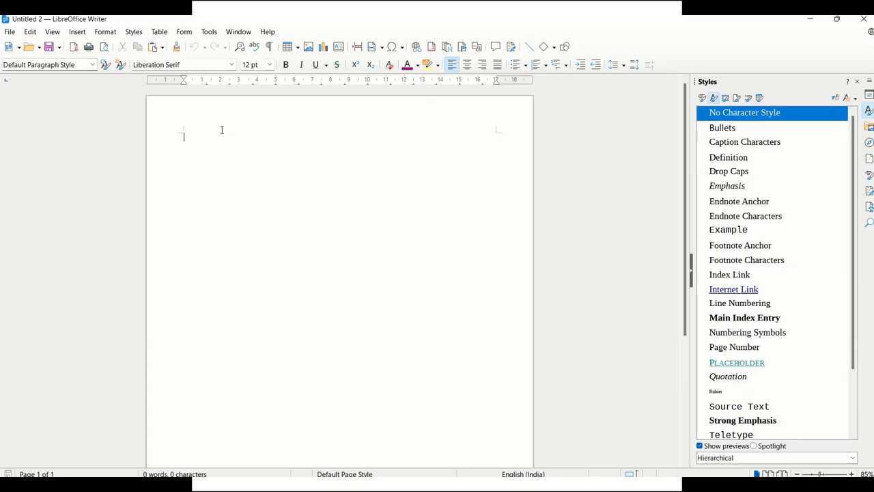
- Enter "Hello" and "hello" as two lines of text with an empty line between them
type("o")
key("Return")
type("hello")
key("Return")
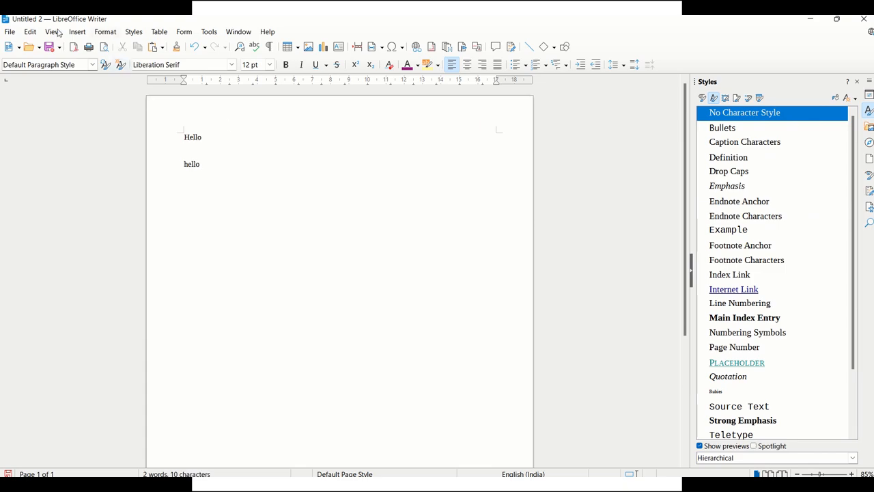
- Load the paragraph and character styles from the desktop file file1.odt into the new document
left_click(851, 98)
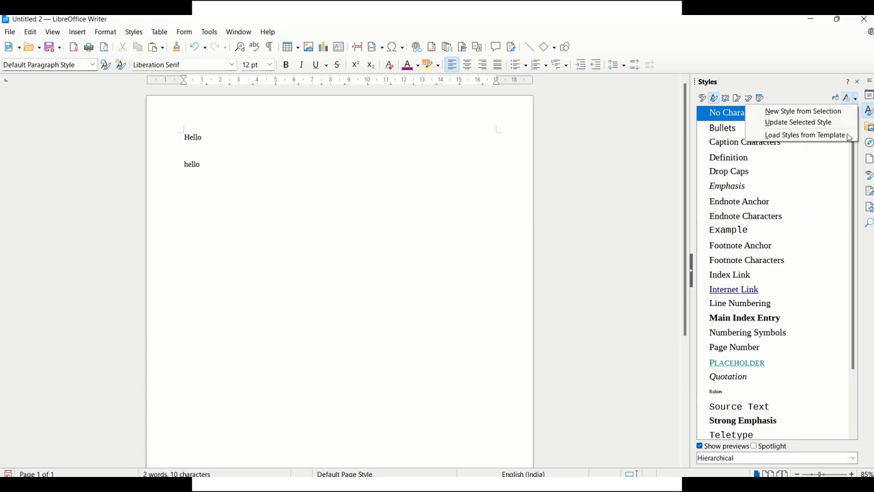
left_click(809, 137)
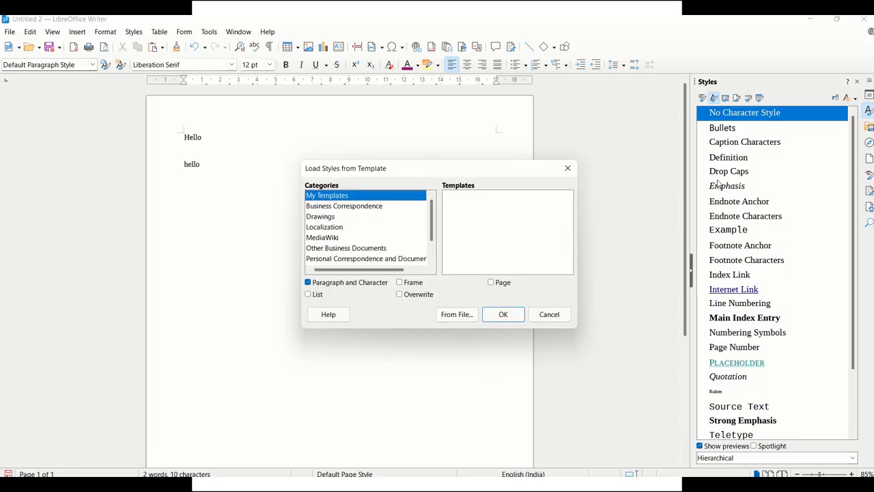
left_click(456, 314)
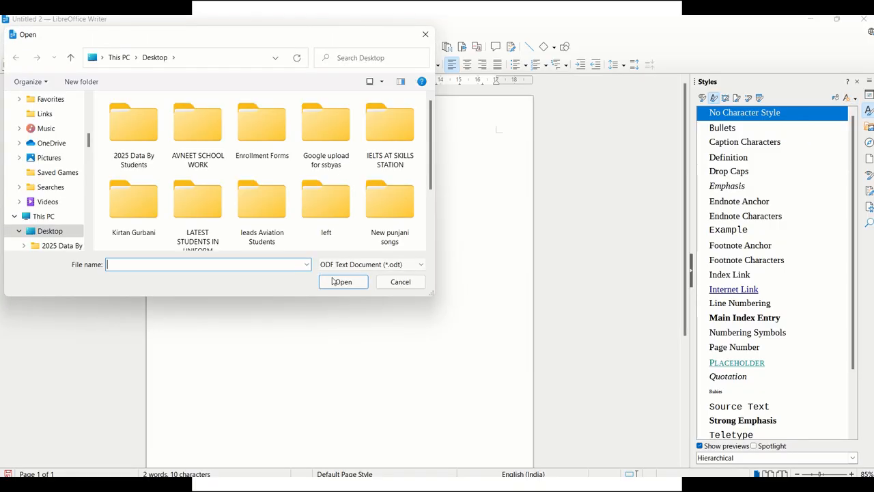
scroll(205, 203, "down", 2)
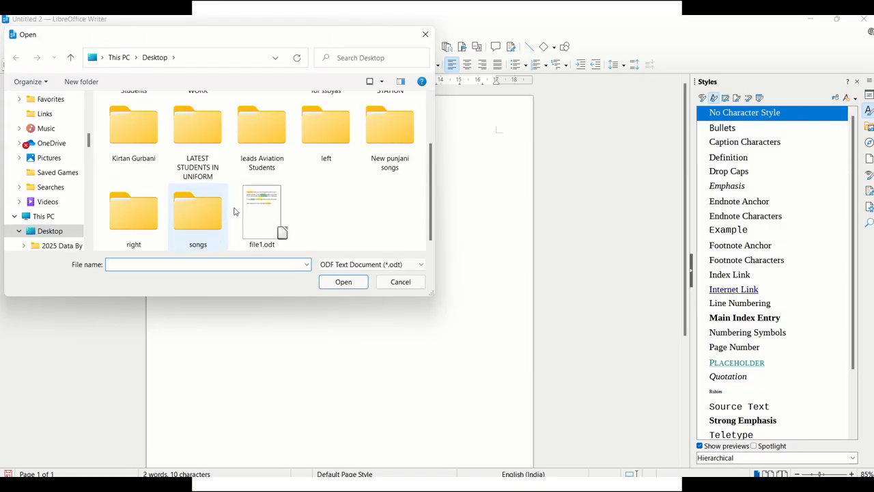
double_click(279, 231)
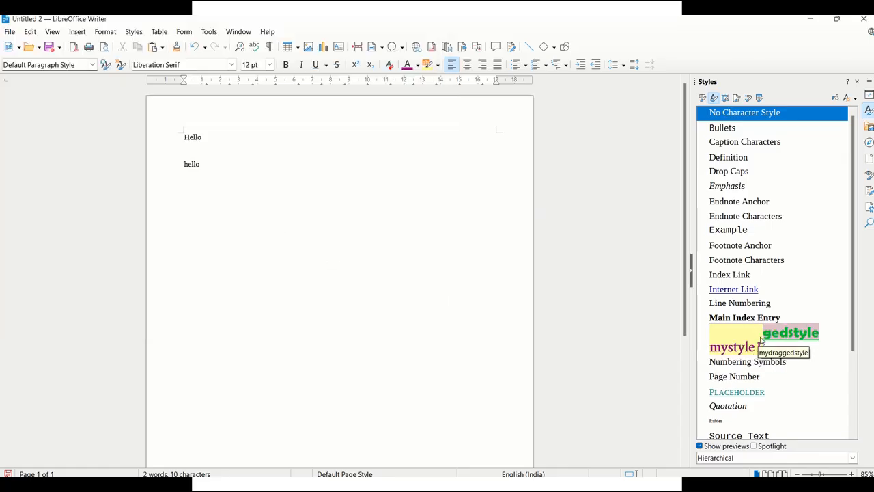
- Apply the mystyle1 character style to the lower word "hello" and mydraggedstyle to the upper word "Hello"
double_click(193, 167)
double_click(757, 348)
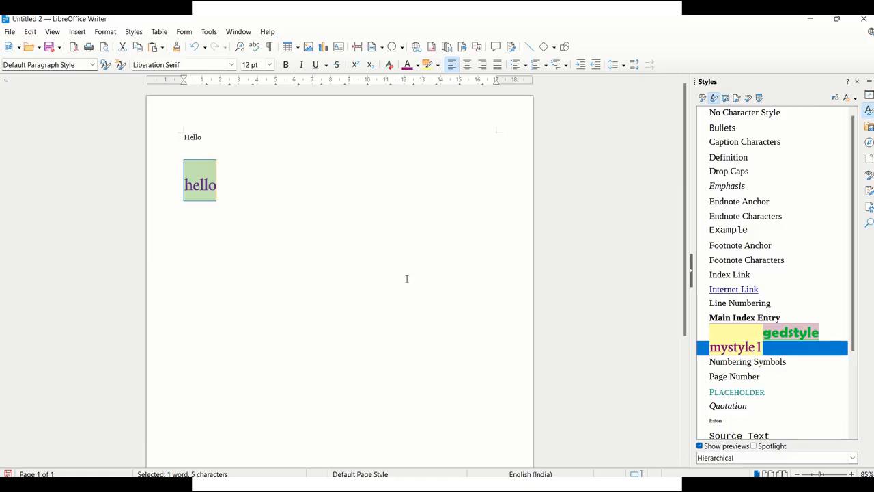
left_click(289, 213)
double_click(192, 137)
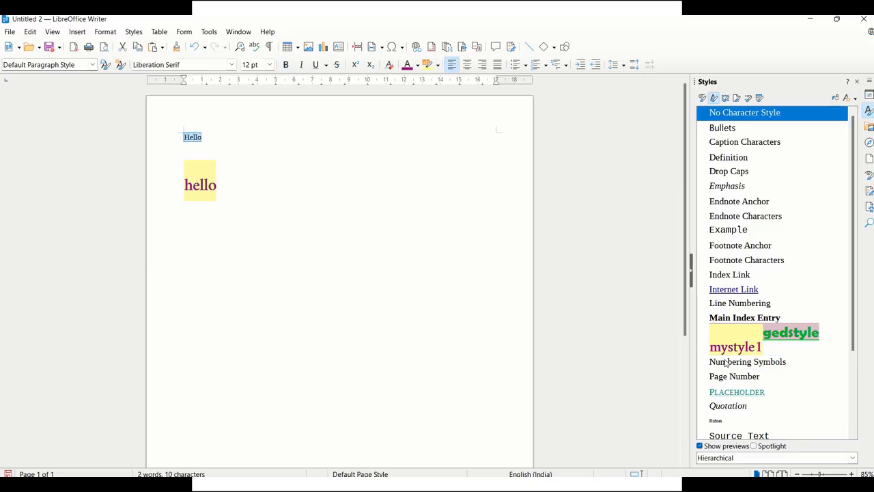
double_click(776, 334)
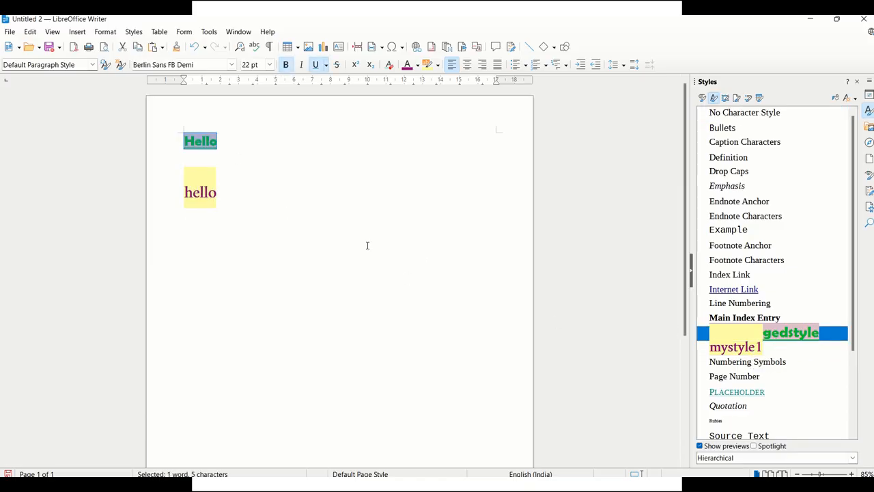